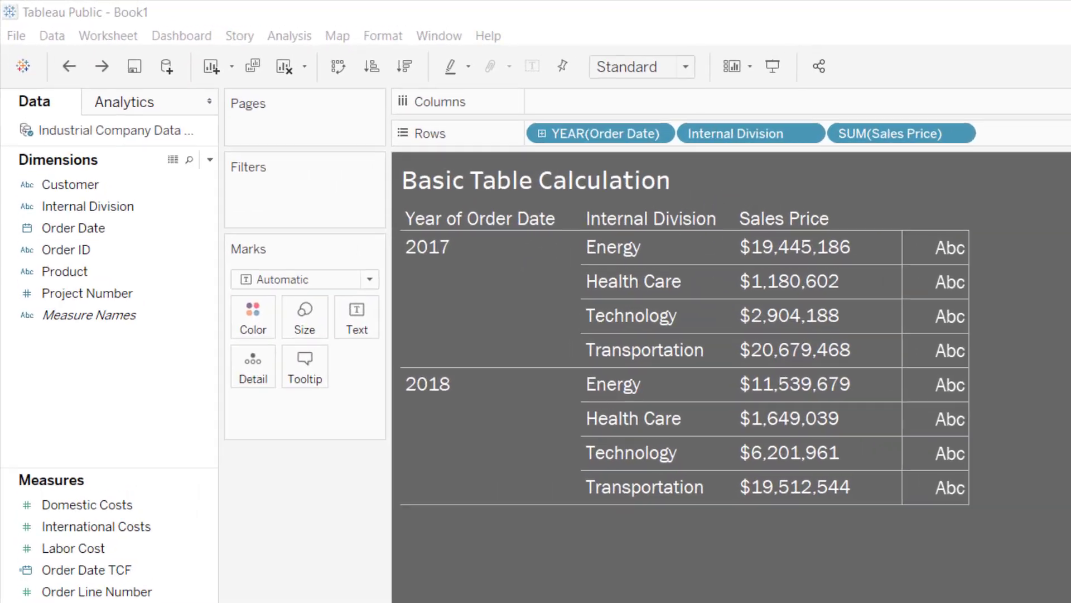
- Examine the years, internal divisions and sales prices listed in the Basic Table Calculation table
left_click(531, 323)
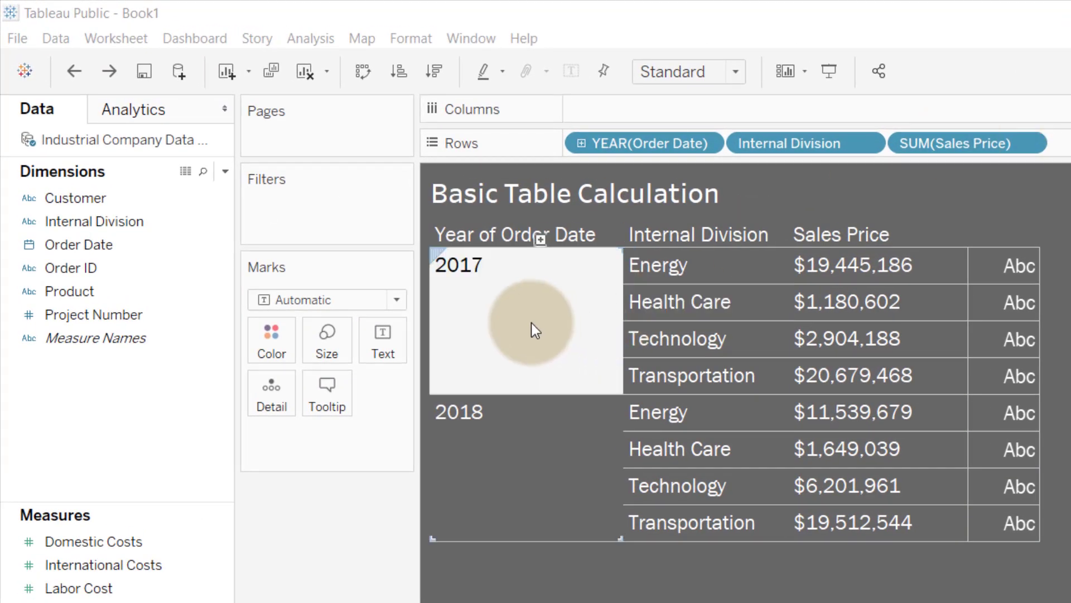
left_click(504, 418)
left_click(497, 346)
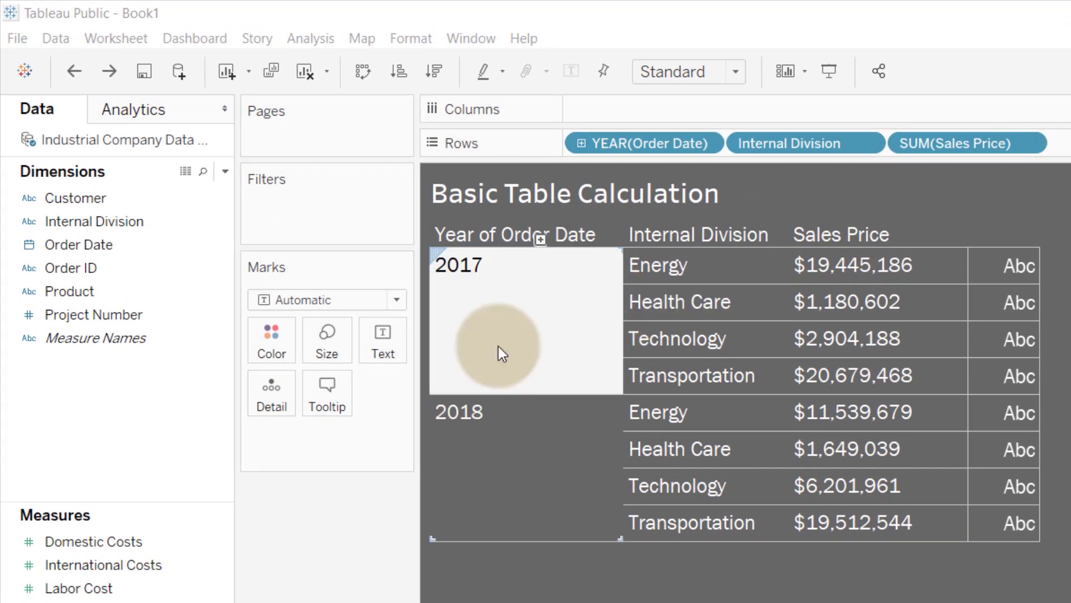
left_click(681, 305)
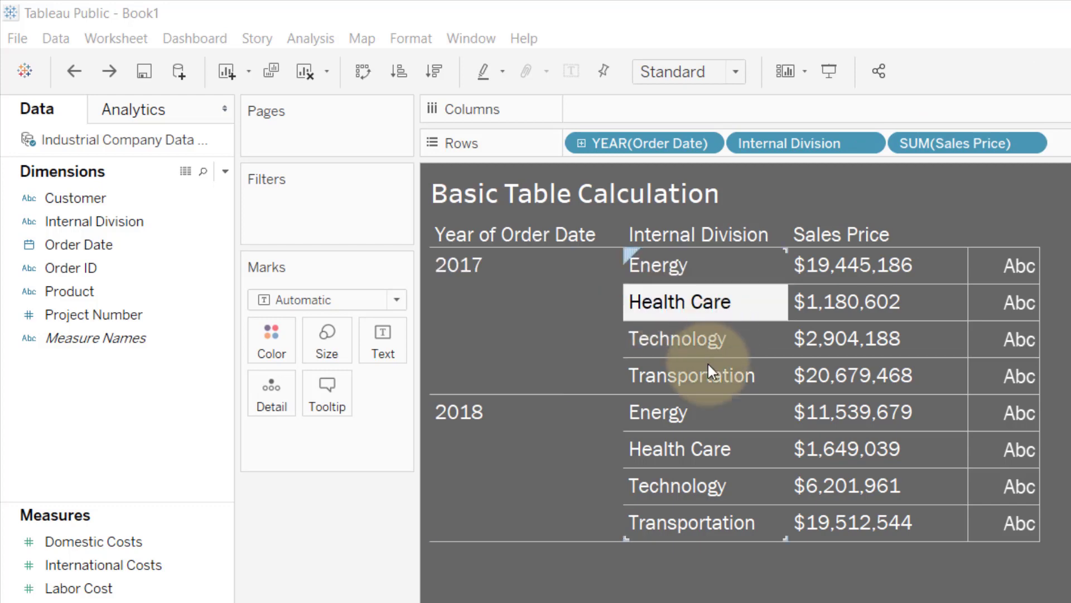
left_click(697, 458)
left_click(781, 335)
left_click(848, 298)
left_click(893, 268)
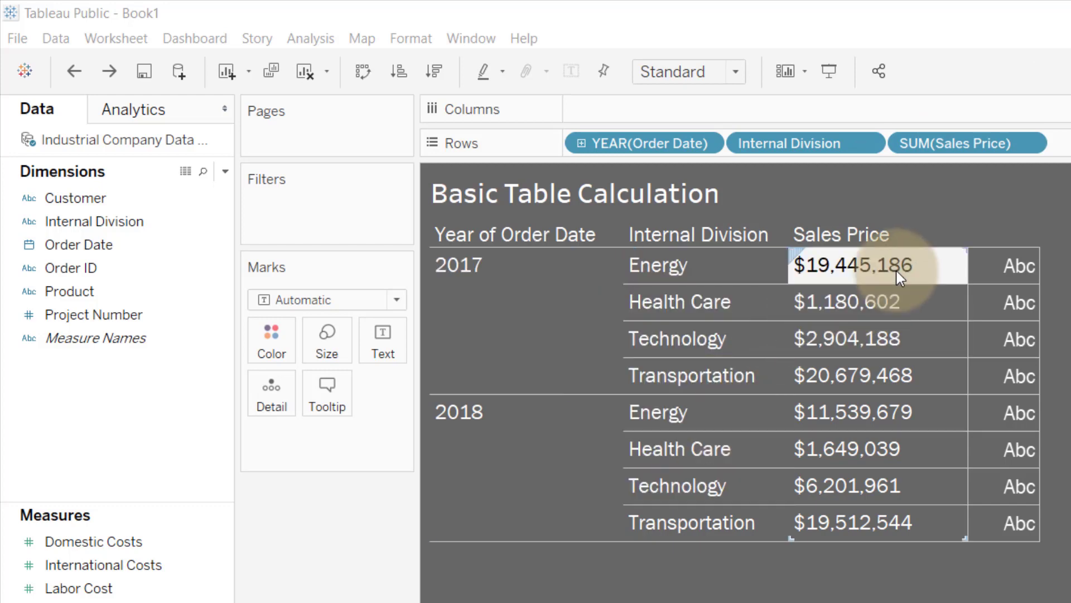
left_click(887, 455)
left_click(881, 491)
left_click(862, 519)
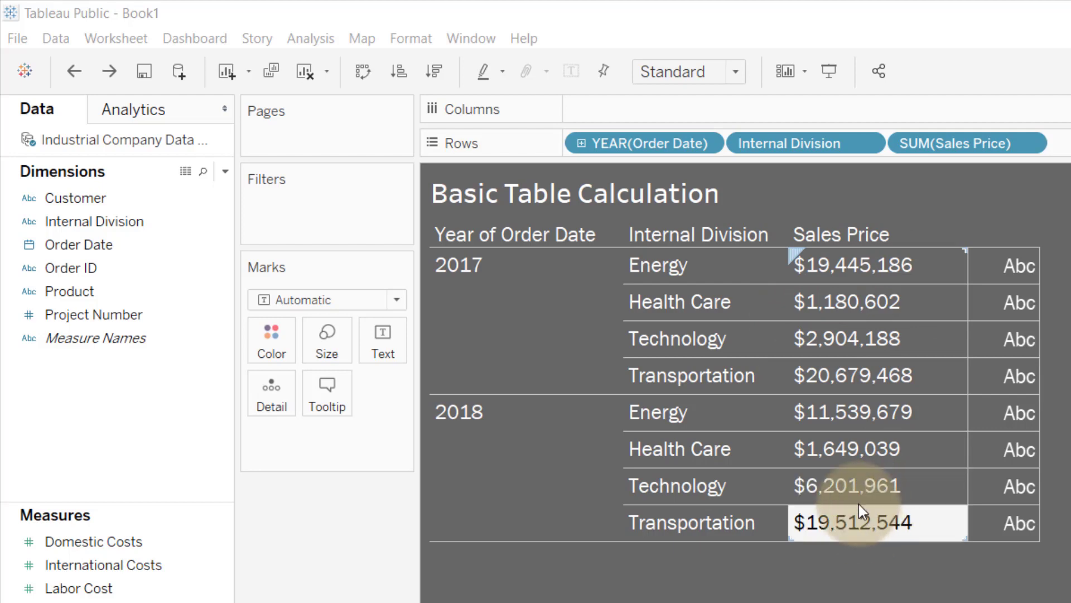
left_click(848, 421)
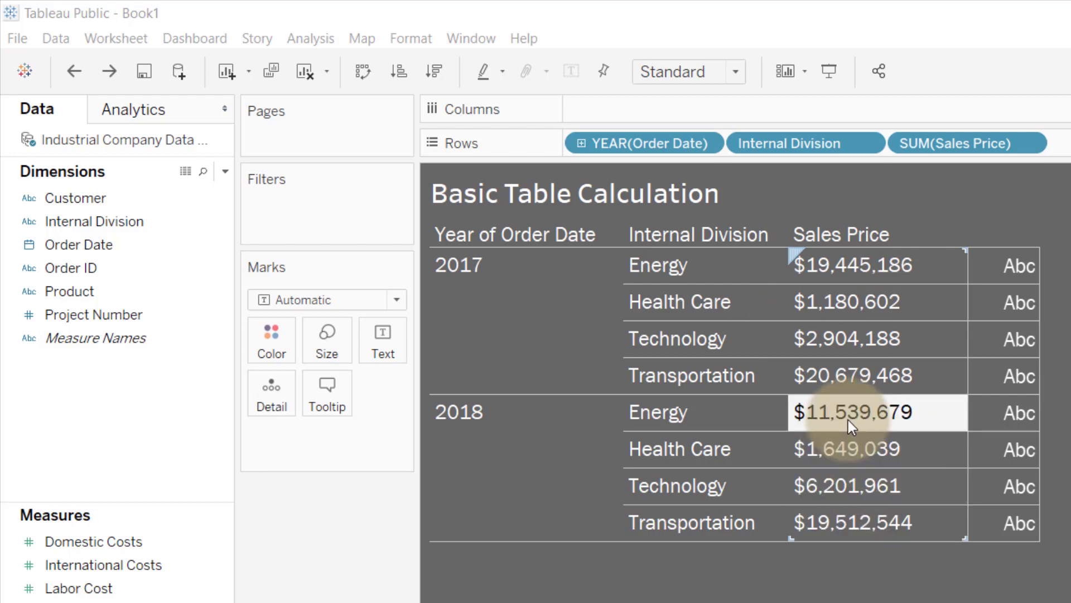
left_click(725, 416)
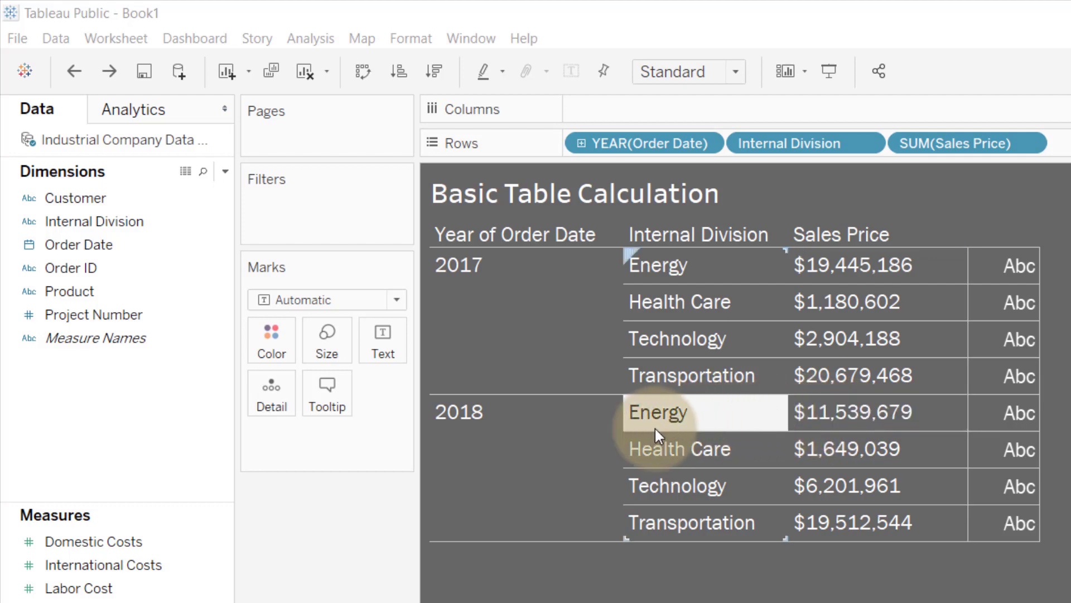
left_click(565, 450)
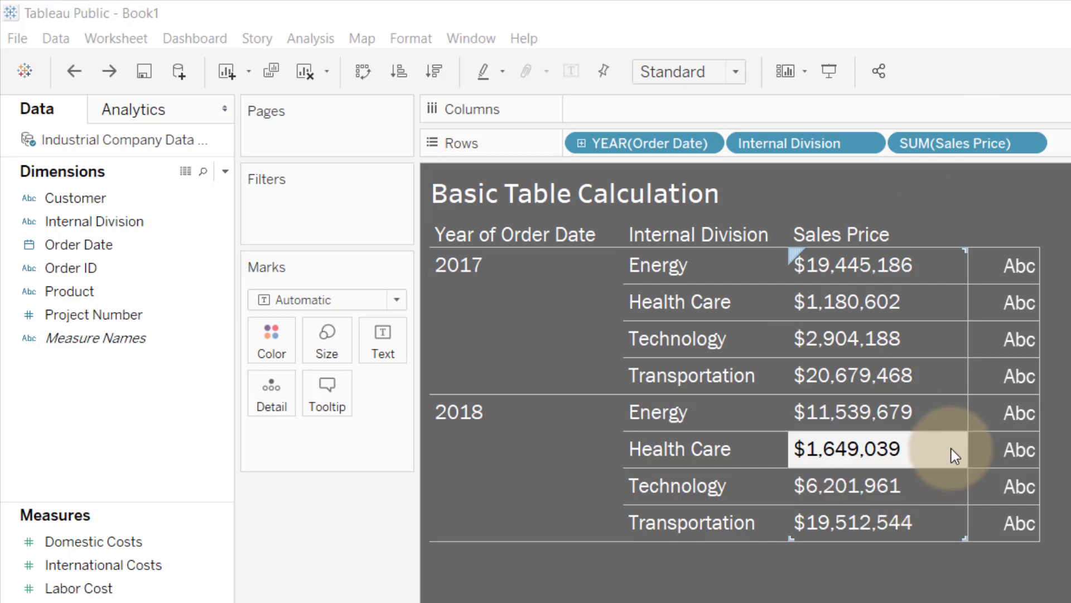
mouse_move(996, 429)
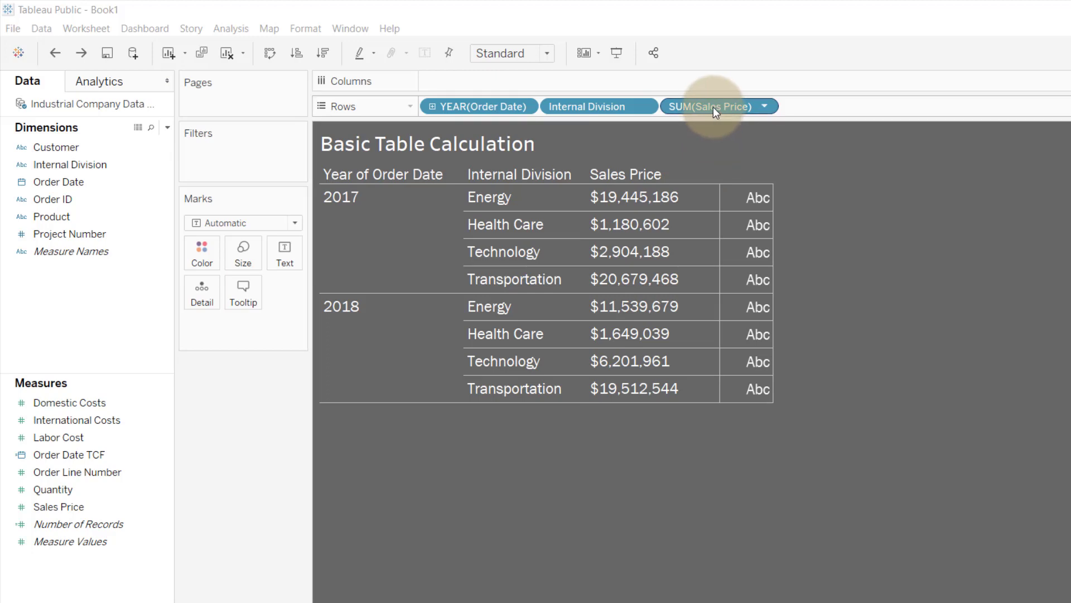
- Add a second SUM(Sales Price) at the end of Rows as a Difference quick table calculation and widen its column
left_click_drag(713, 106, 848, 105)
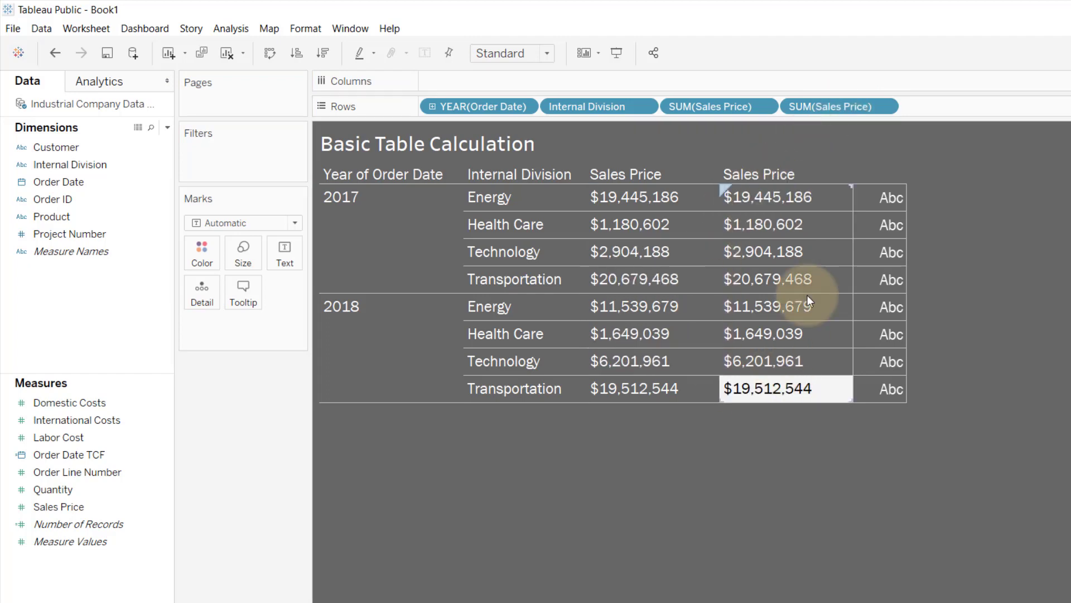
left_click(883, 107)
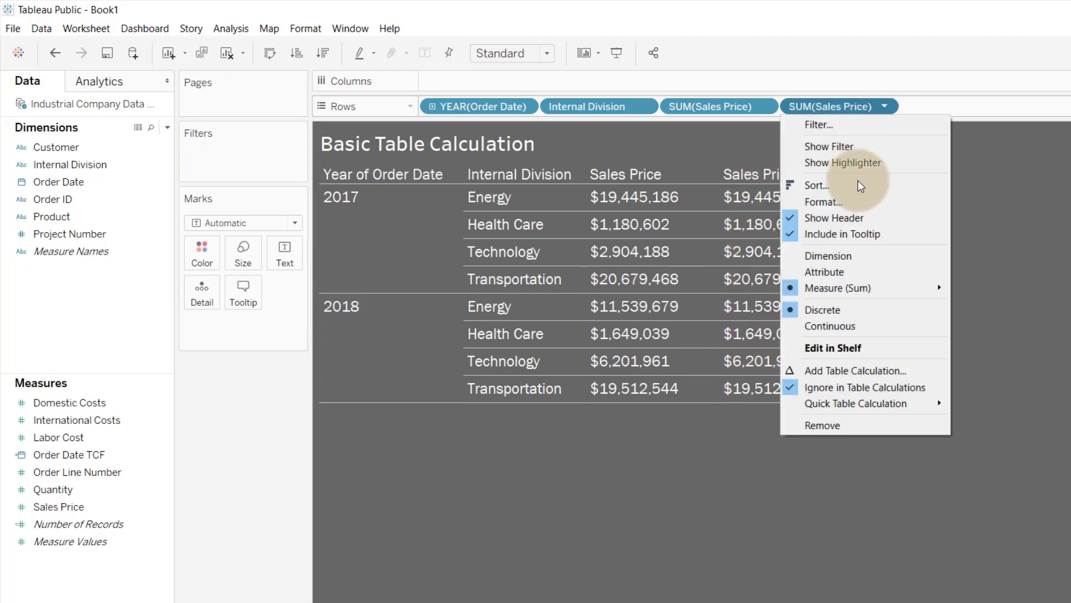
mouse_move(804, 385)
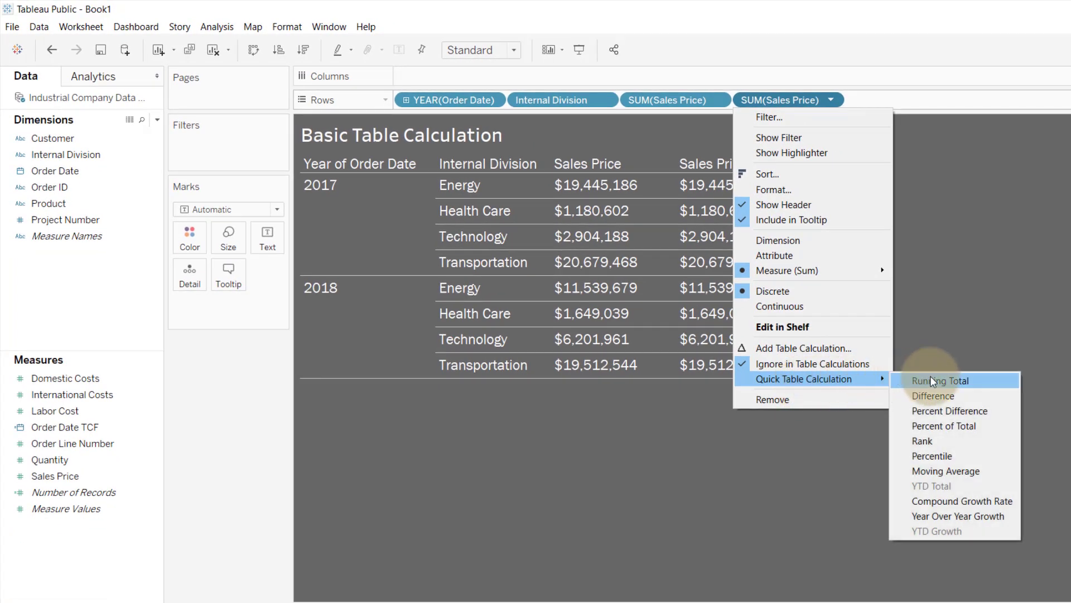
left_click(942, 397)
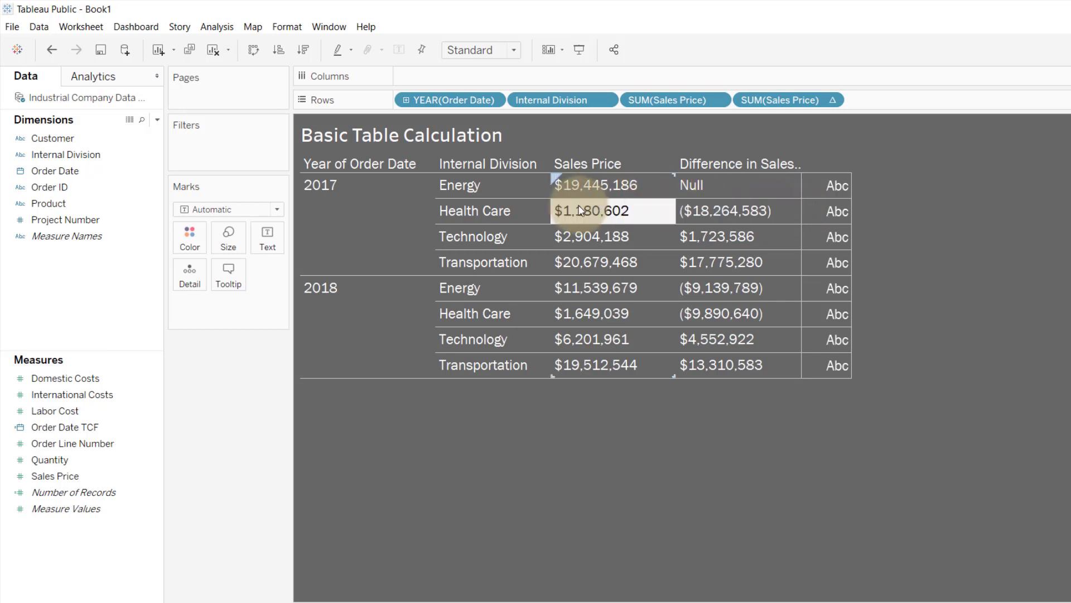
left_click_drag(800, 217, 845, 216)
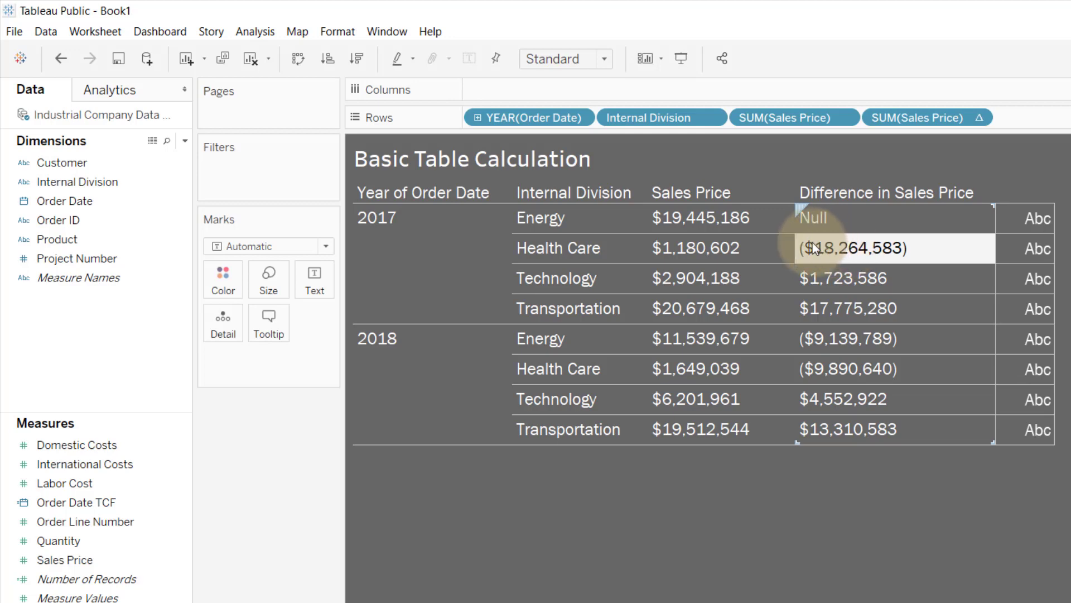
- Inspect the formula behind the Difference in Sales Price field in Rows, from its first ZN(SUM([Sales Price])) term to the LOOKUP offset
double_click(926, 117)
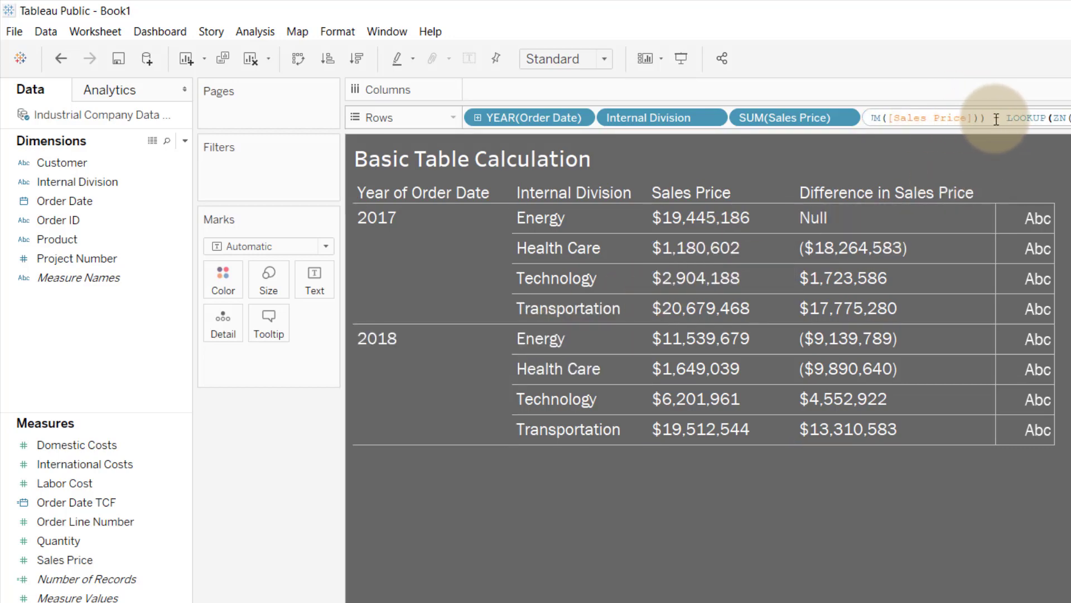
left_click_drag(986, 118, 859, 119)
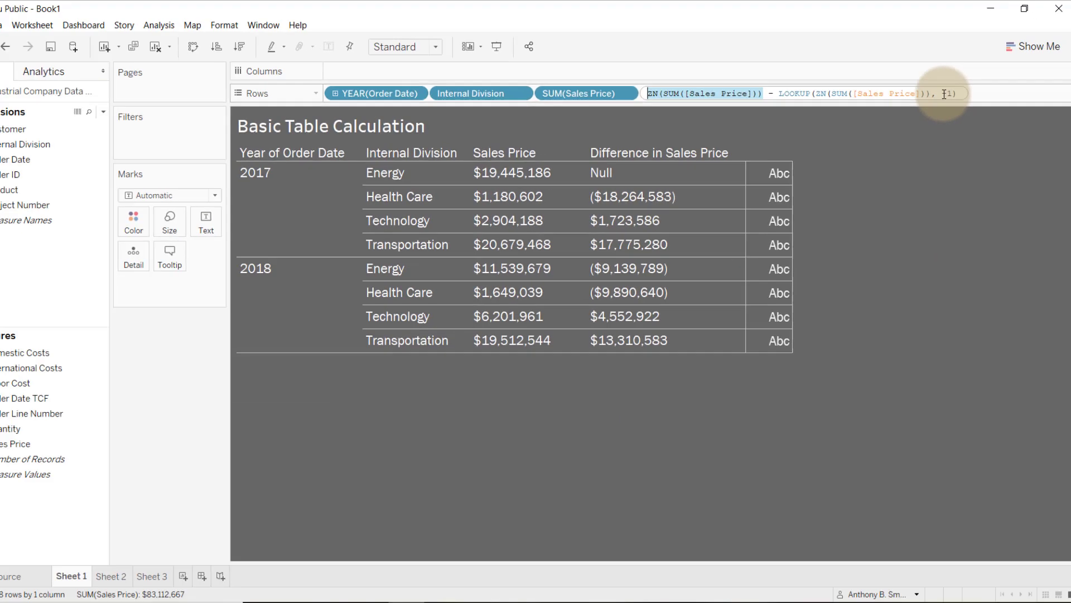
left_click(929, 137)
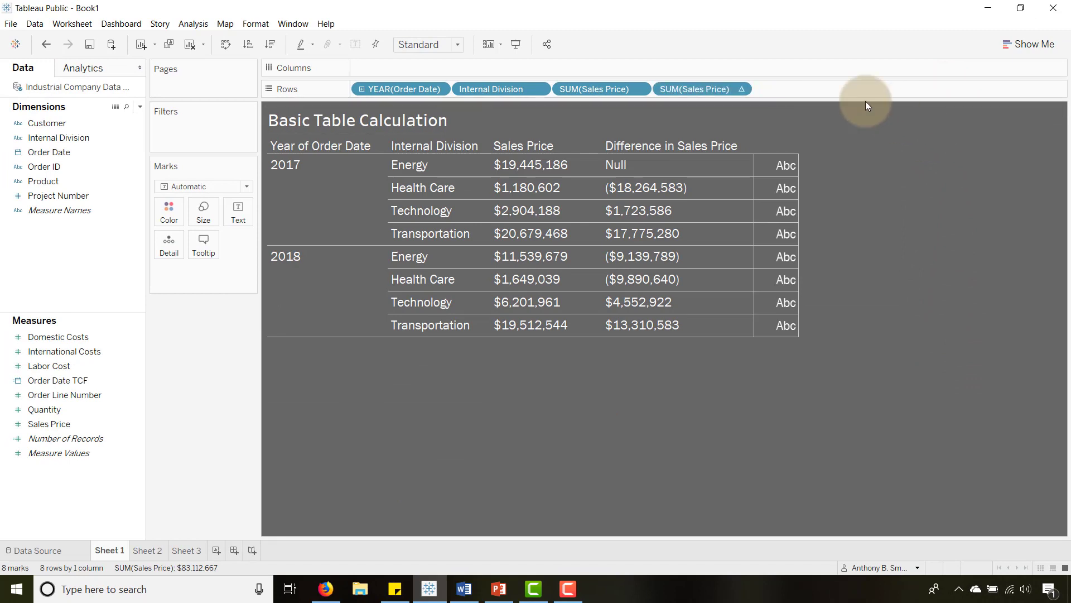
- Edit the Difference in Sales Price table calculation so that it computes using Specific Dimensions
left_click(737, 88)
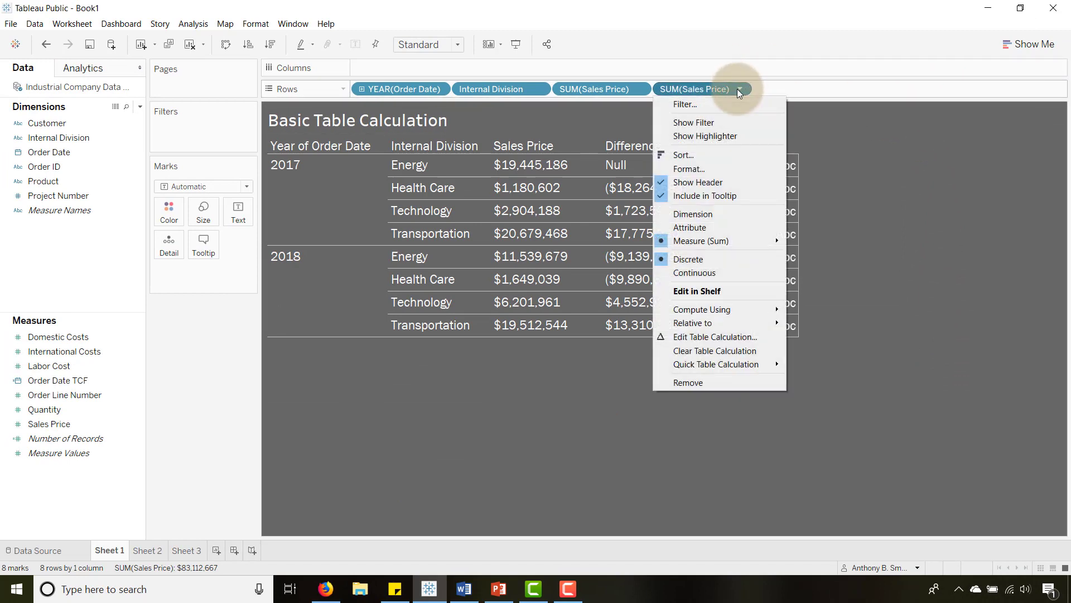
left_click(713, 337)
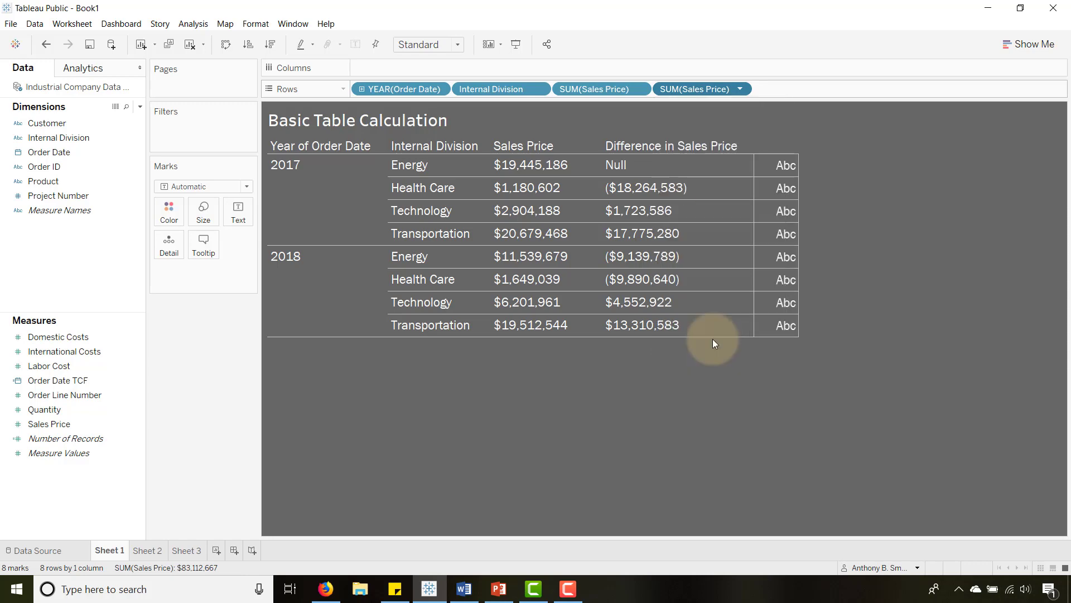
left_click_drag(918, 127, 884, 134)
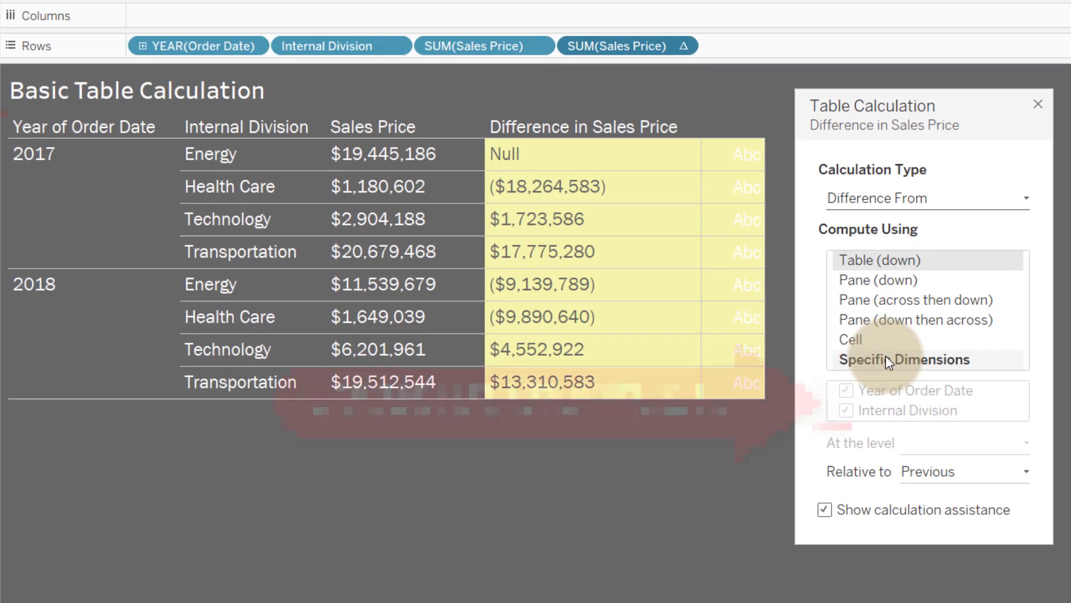
left_click(885, 356)
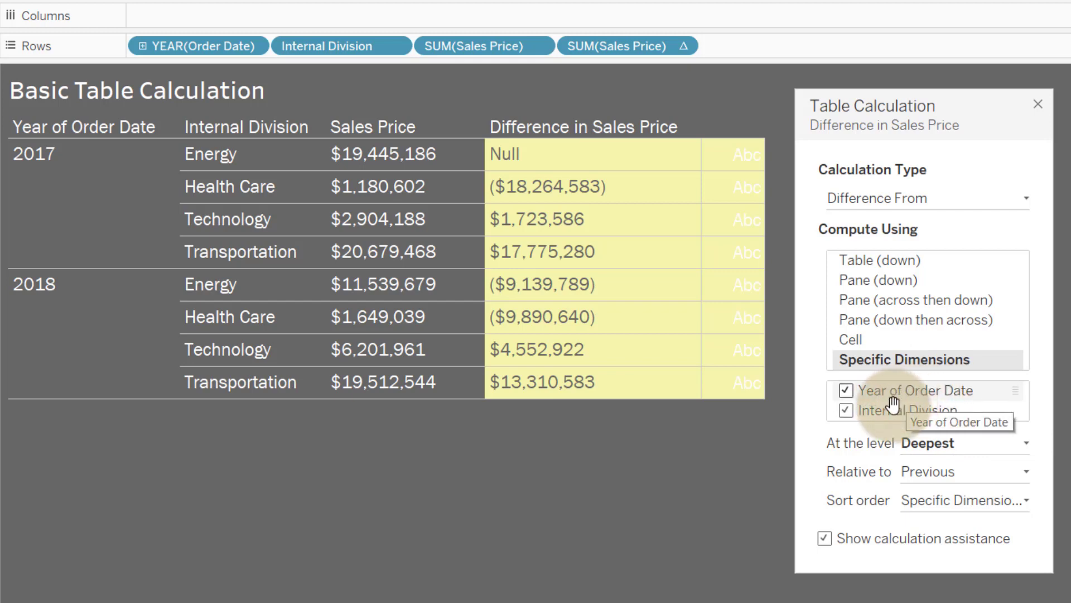
left_click(99, 236)
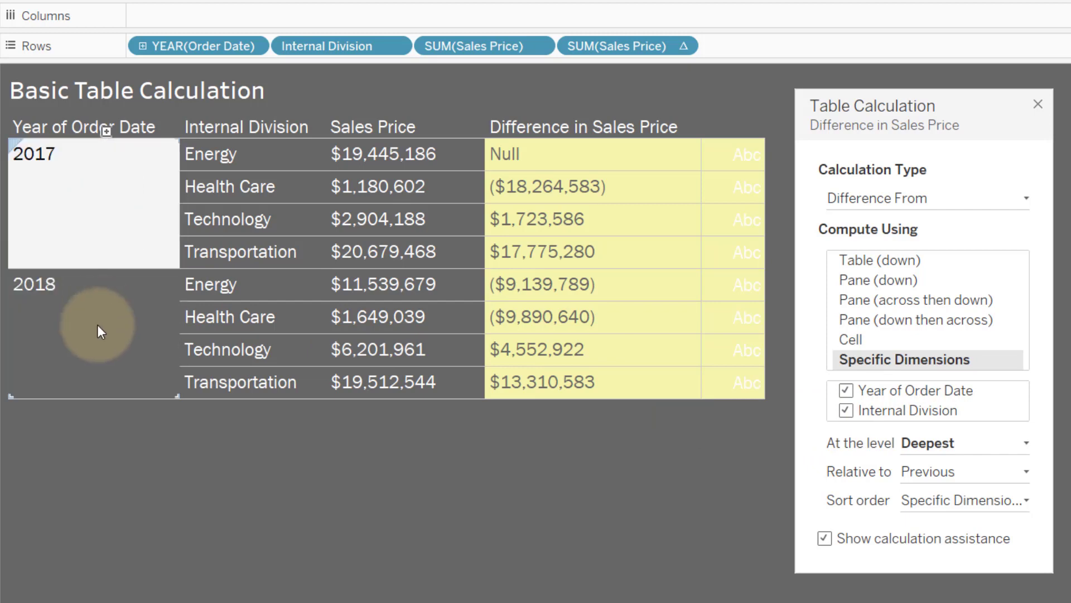
left_click(97, 324)
left_click(111, 253)
left_click(116, 347)
left_click(116, 247)
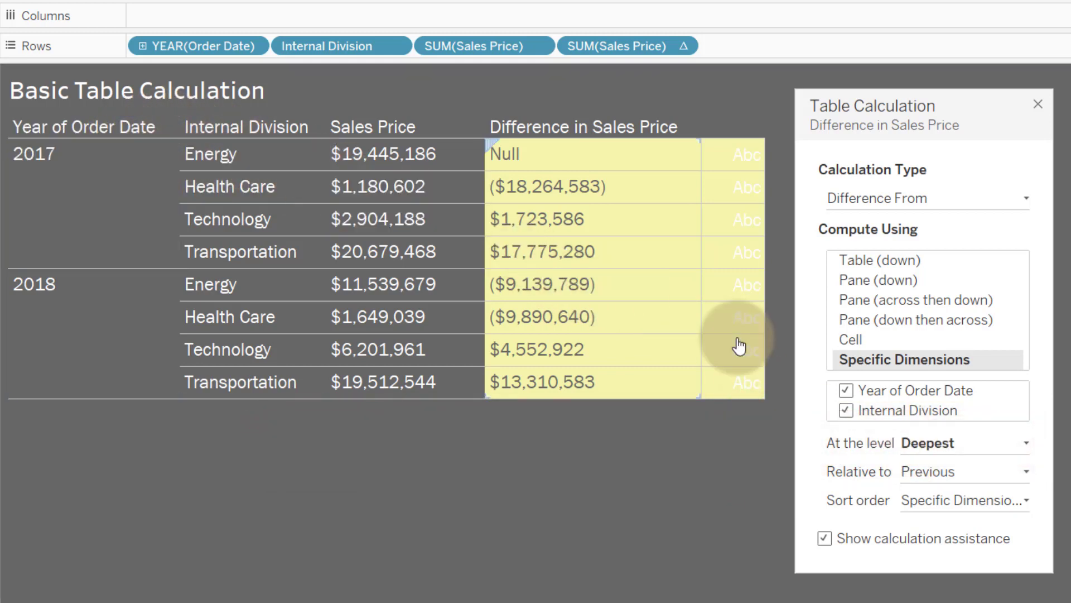
- Try Internal Division as the level of the table calculation, and set the level to Year of Order Date
left_click(923, 443)
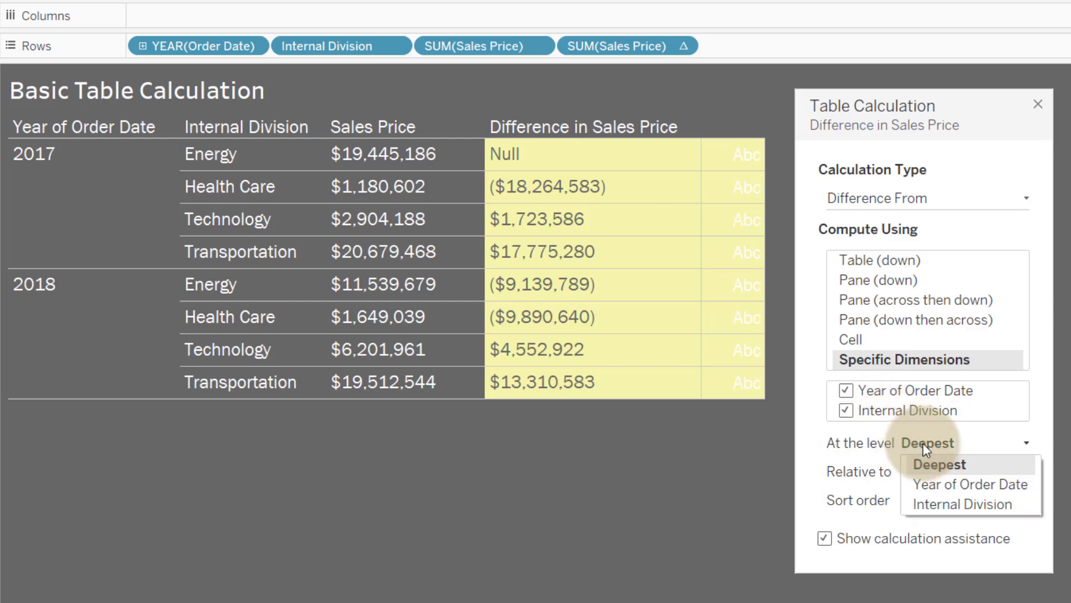
left_click(926, 503)
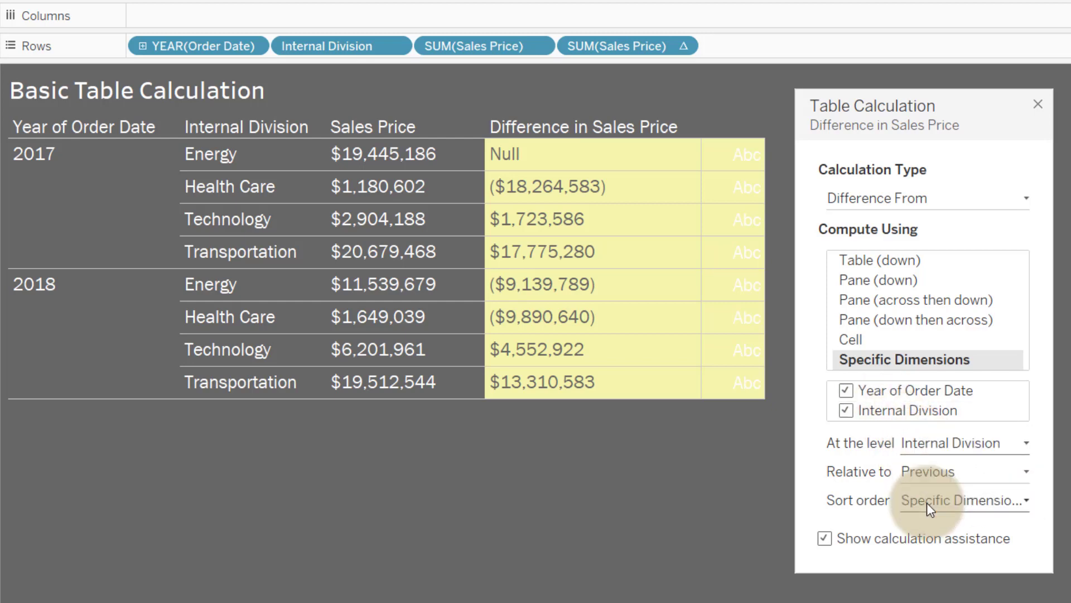
left_click(927, 441)
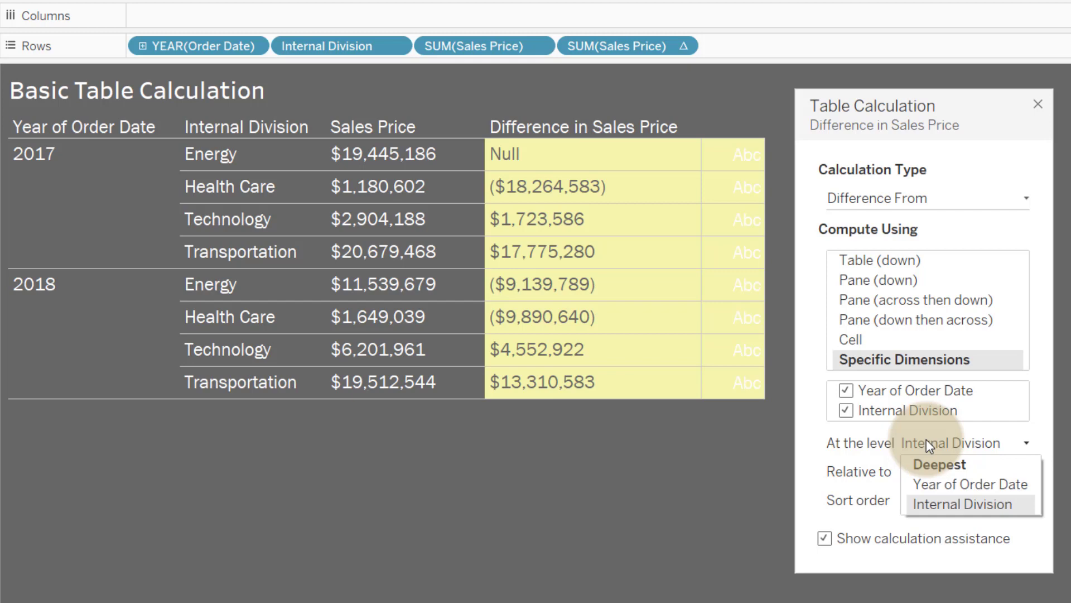
left_click(925, 481)
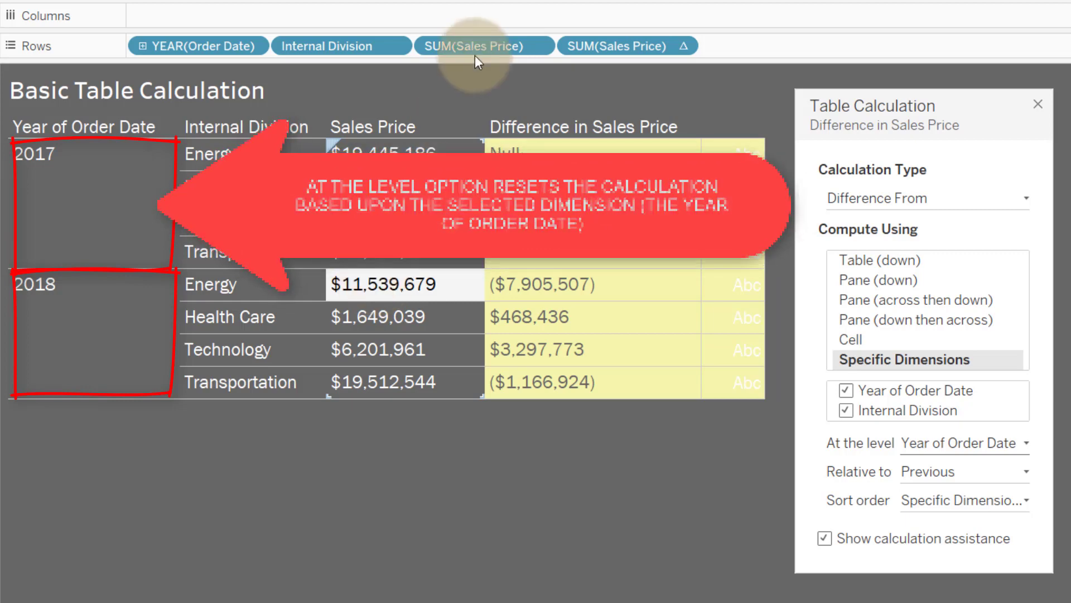
- Recheck the LOOKUP offset in the Difference in Sales Price formula and close the formula without editing it
double_click(615, 46)
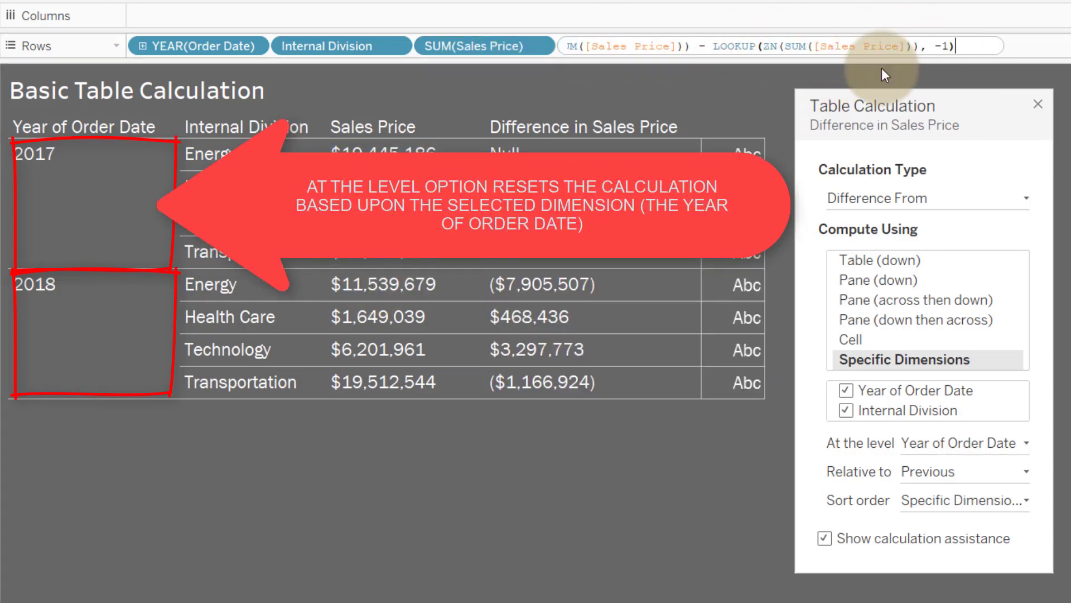
left_click(946, 47)
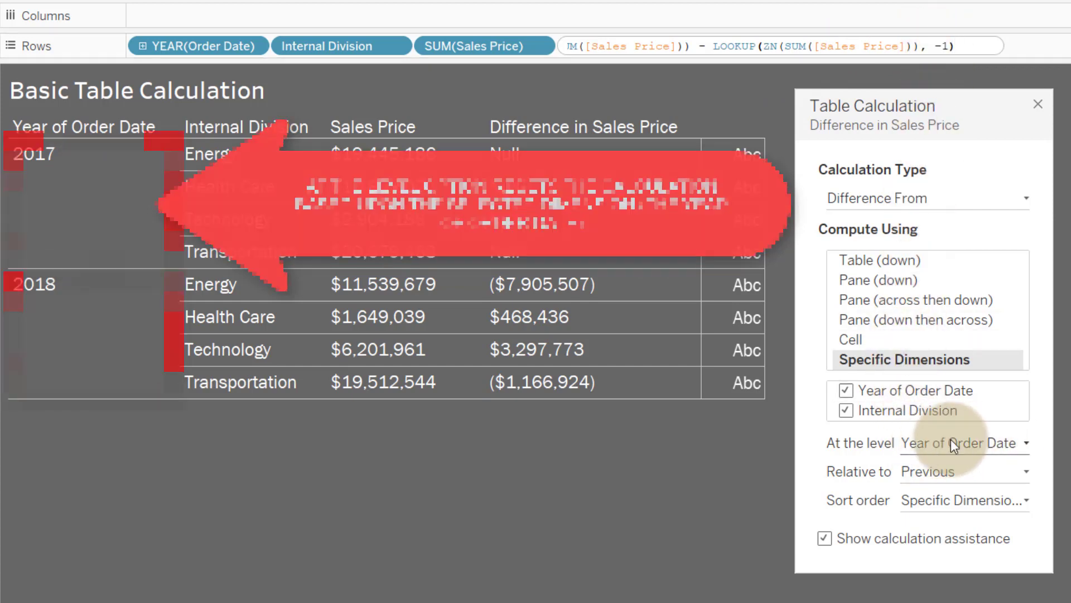
key("Return")
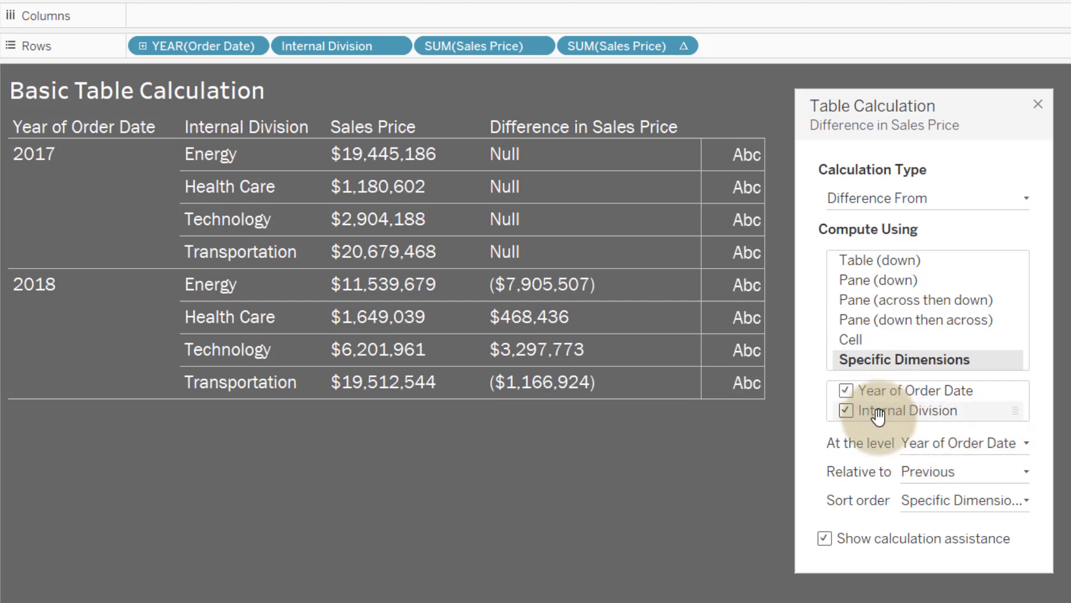
- Put Internal Division ahead of Year of Order Date in both the calculation's dimension order and Rows
left_click_drag(879, 415, 880, 390)
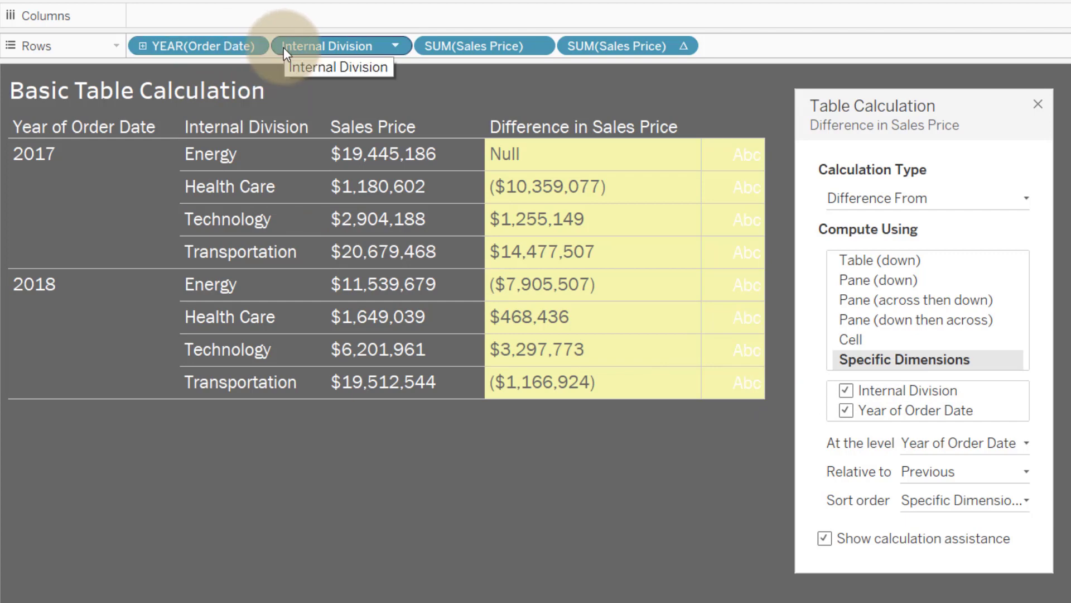
left_click_drag(321, 49, 143, 47)
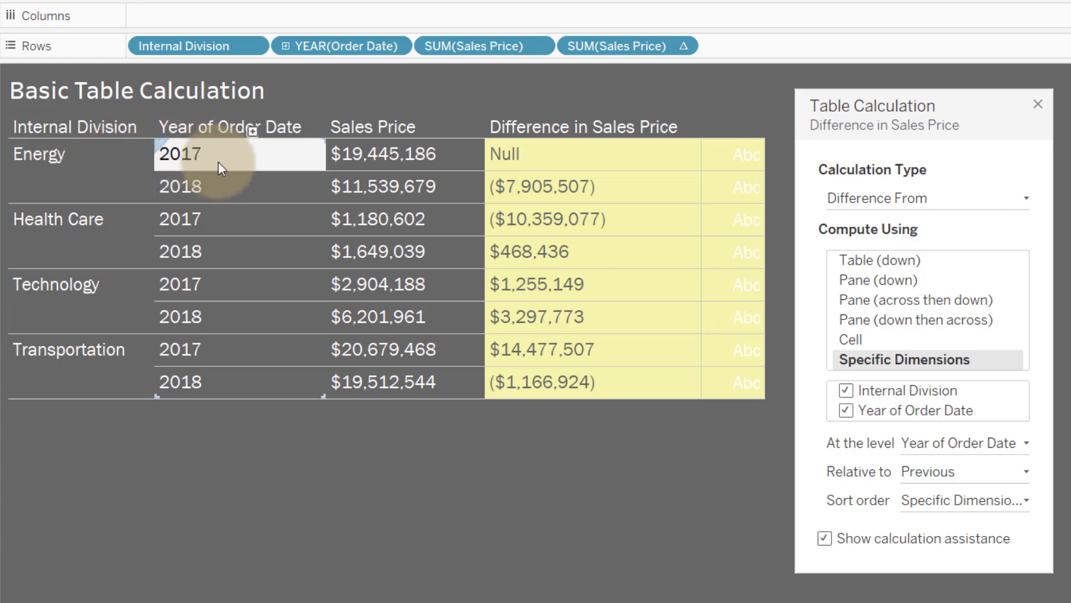
- Restore Year of Order Date ahead of Internal Division in both the calculation's dimension order and Rows
left_click_drag(878, 411, 888, 386)
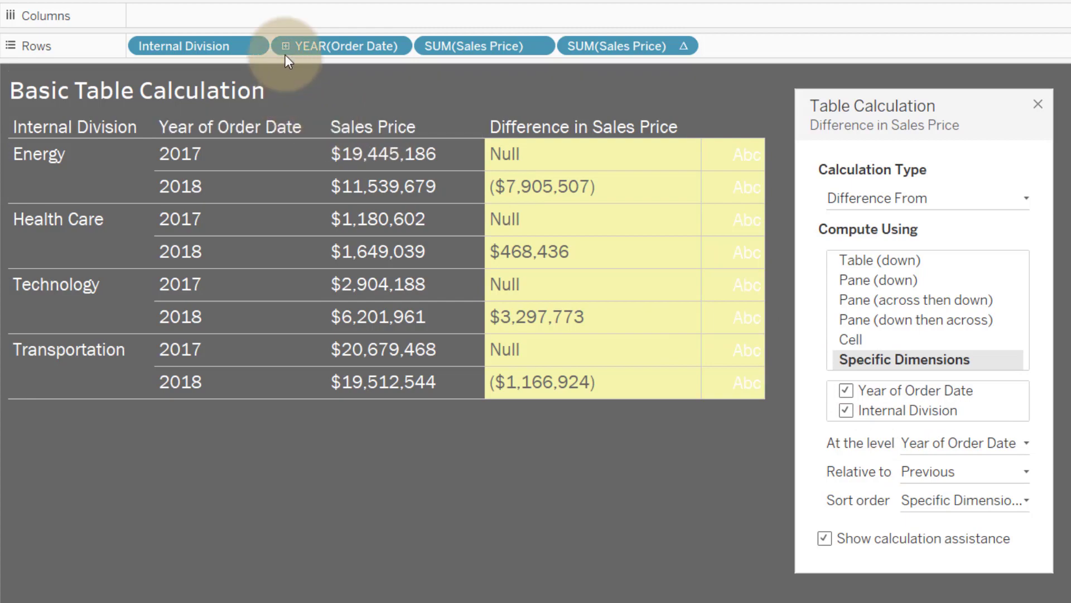
left_click_drag(300, 45, 136, 40)
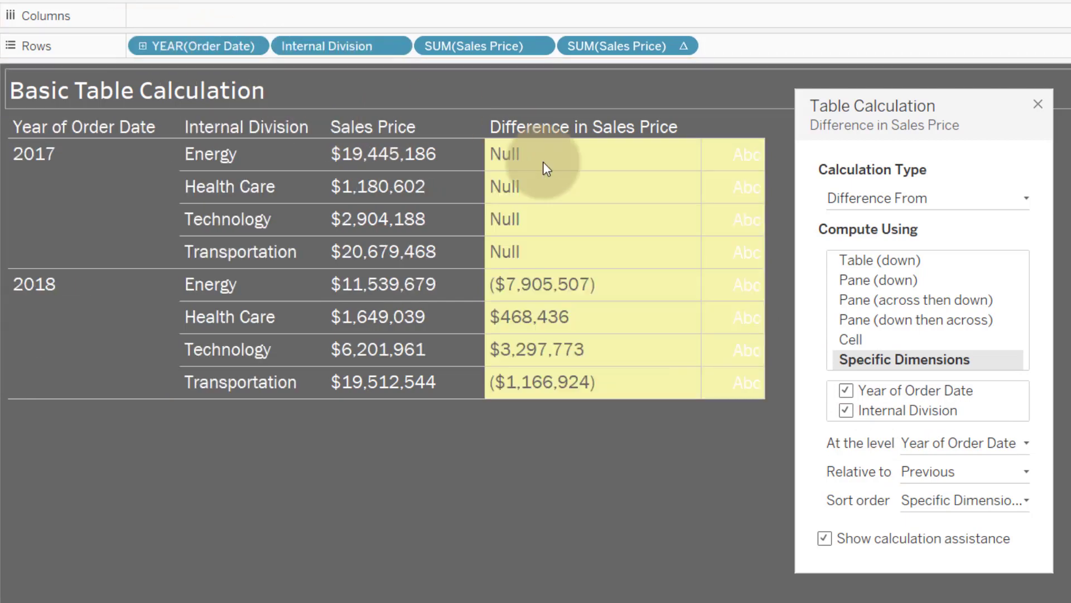
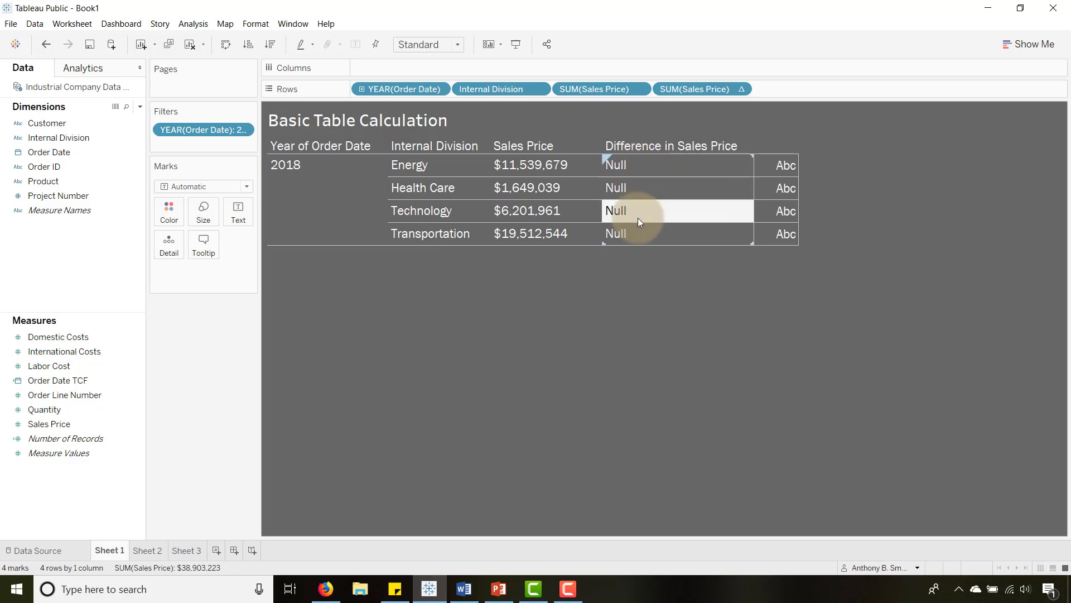
- Review the formula of the Order Date TCF calculated field and close it without editing
left_click(170, 366)
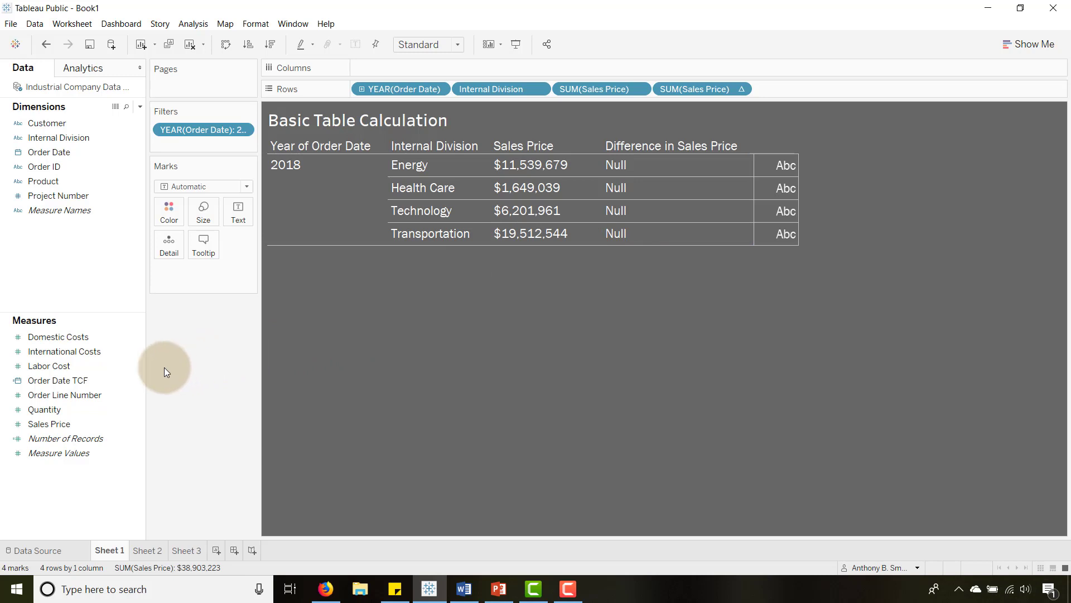
left_click(95, 380)
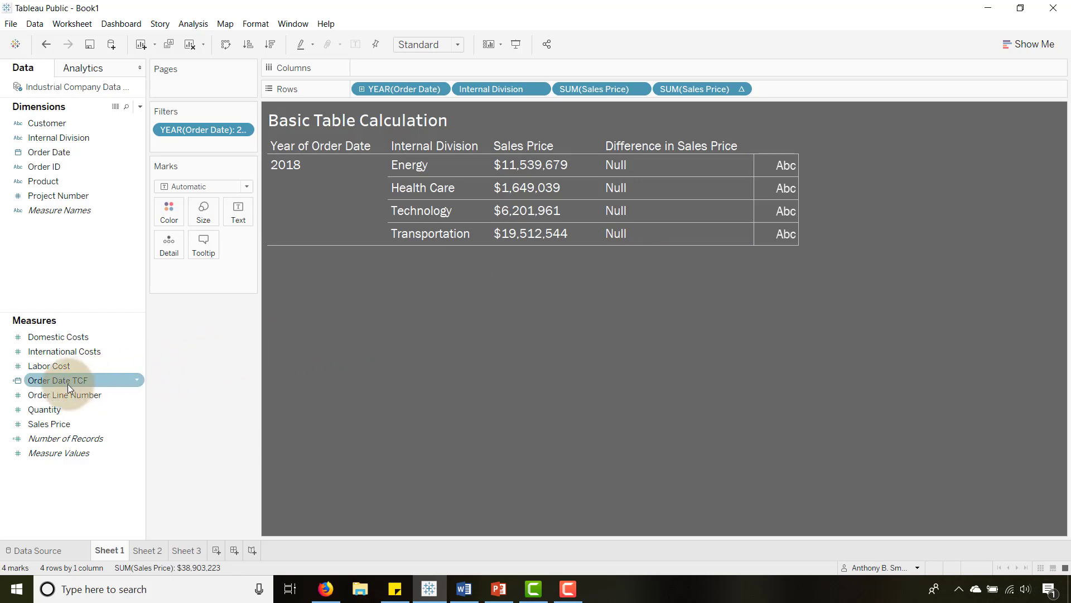
right_click(68, 384)
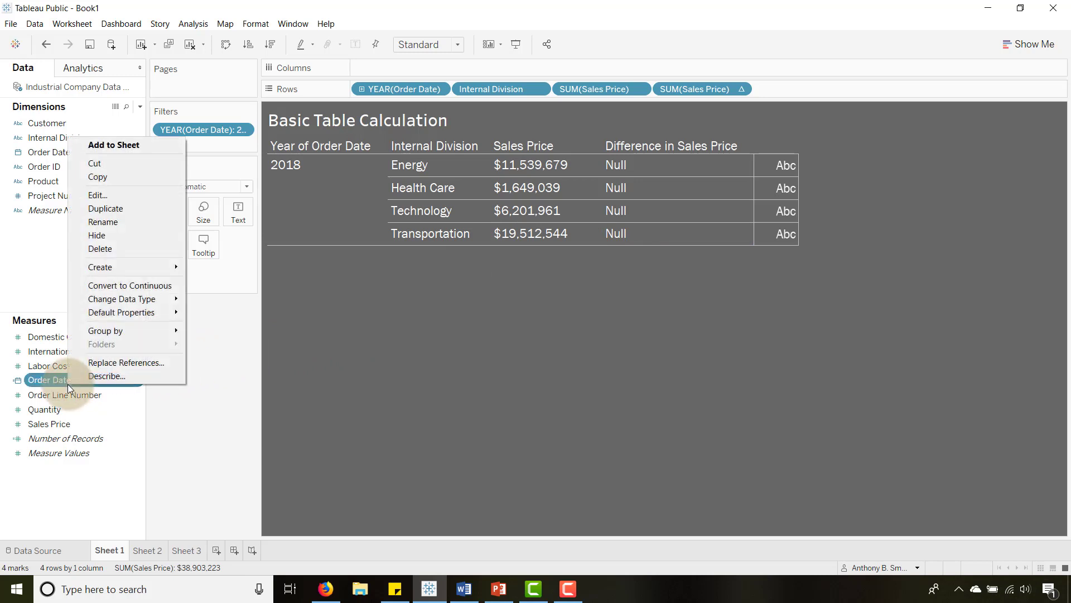
left_click(186, 434)
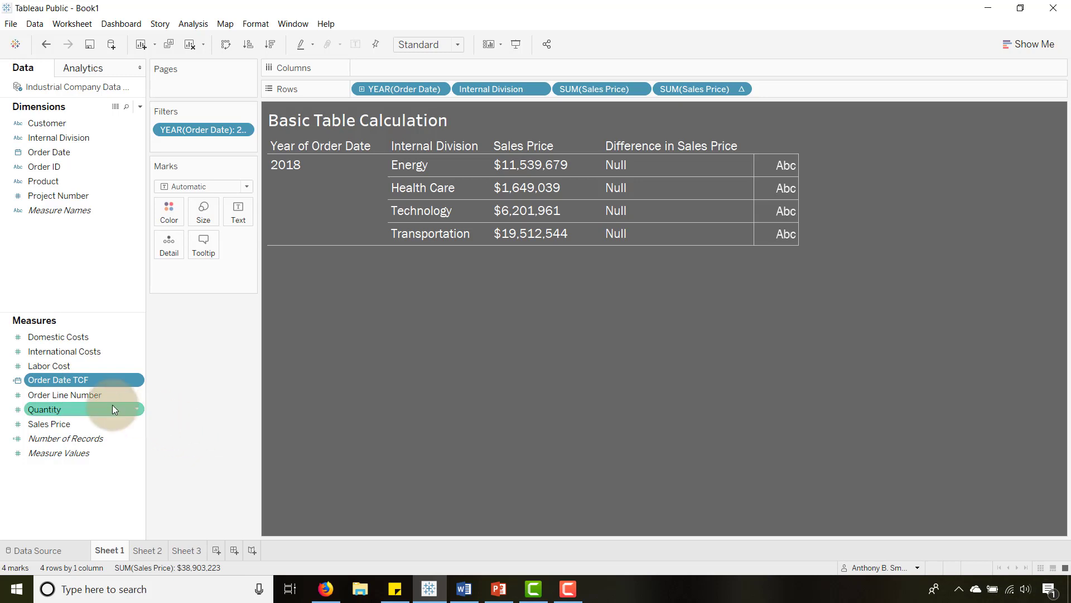
right_click(78, 380)
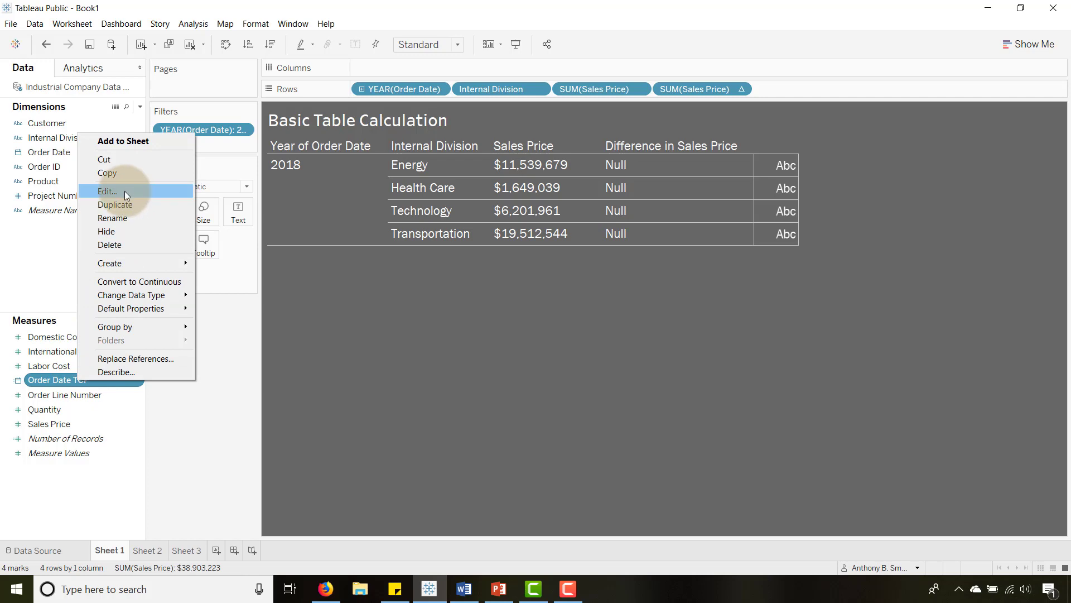
left_click(125, 191)
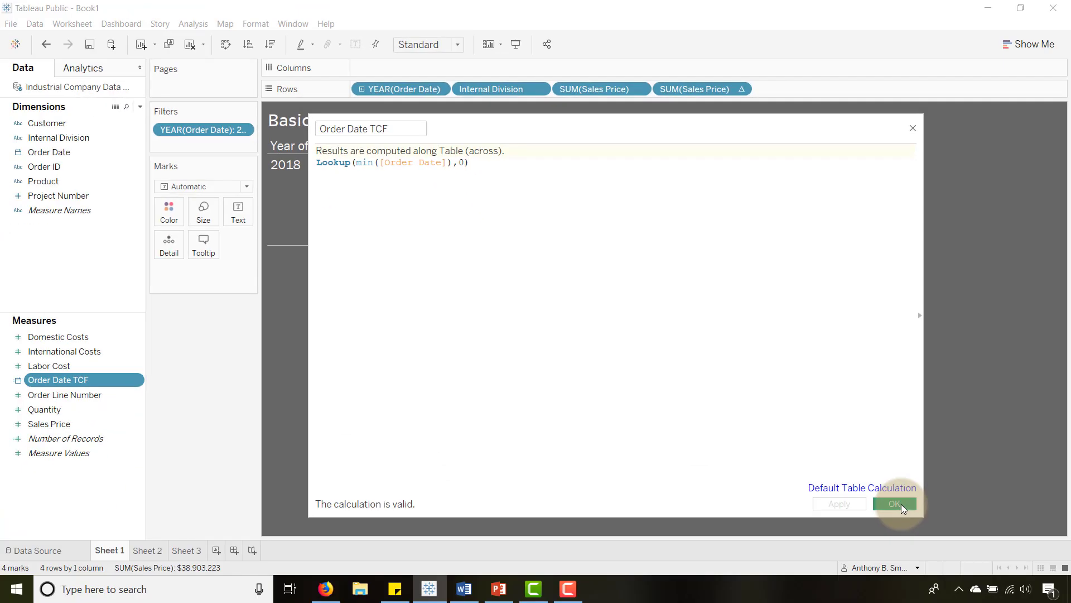
left_click(902, 504)
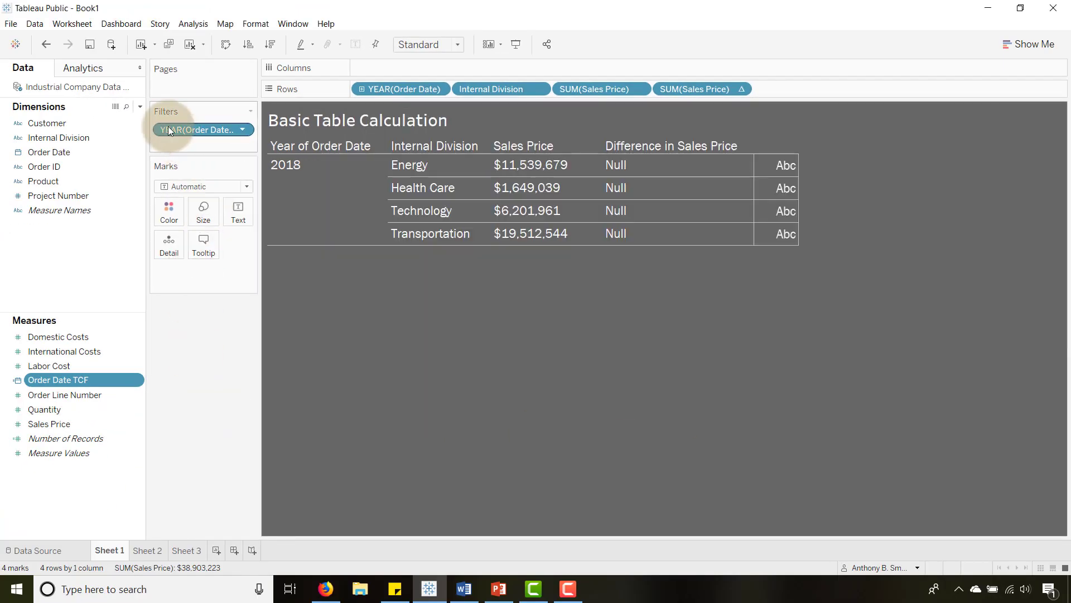
- Replace the Year of Order Date filter with an Order Date TCF filter covering the date range 1/1/2018 to 12/31/2018
left_click_drag(169, 131, 199, 353)
left_click_drag(54, 381, 183, 129)
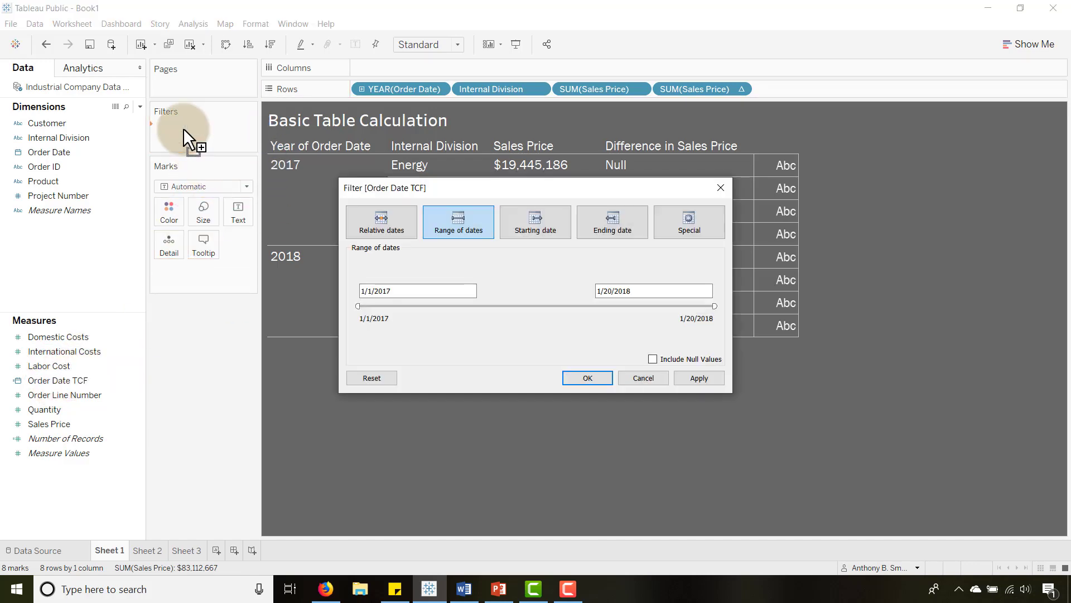
left_click(360, 291)
key("Right")
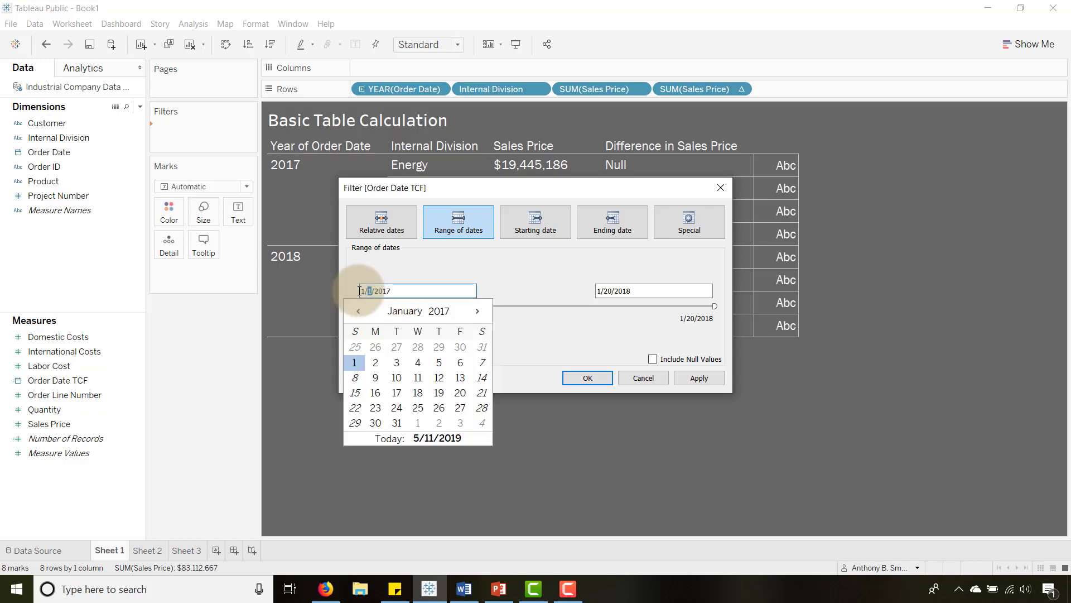
key("End")
key("shift+ctrl+Left")
key("BackSpace")
type("2018")
left_click(618, 291)
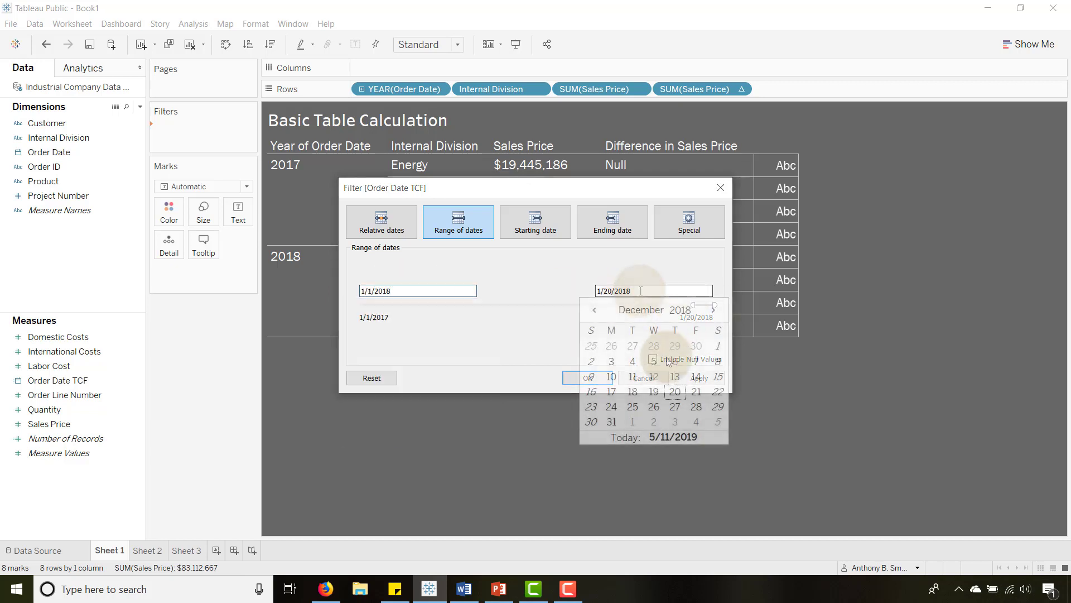
left_click(612, 421)
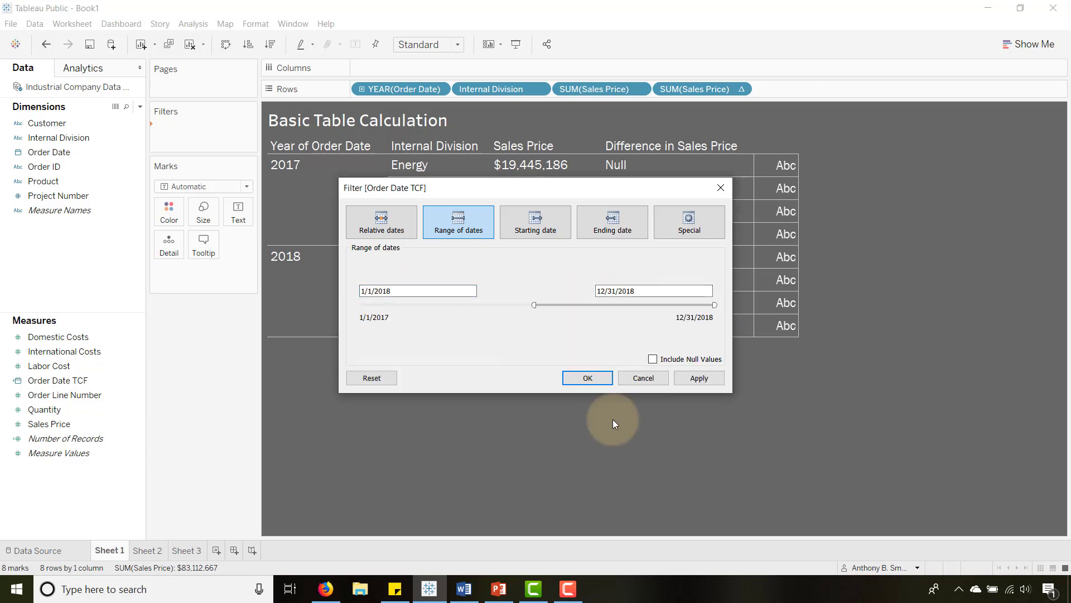
left_click(598, 378)
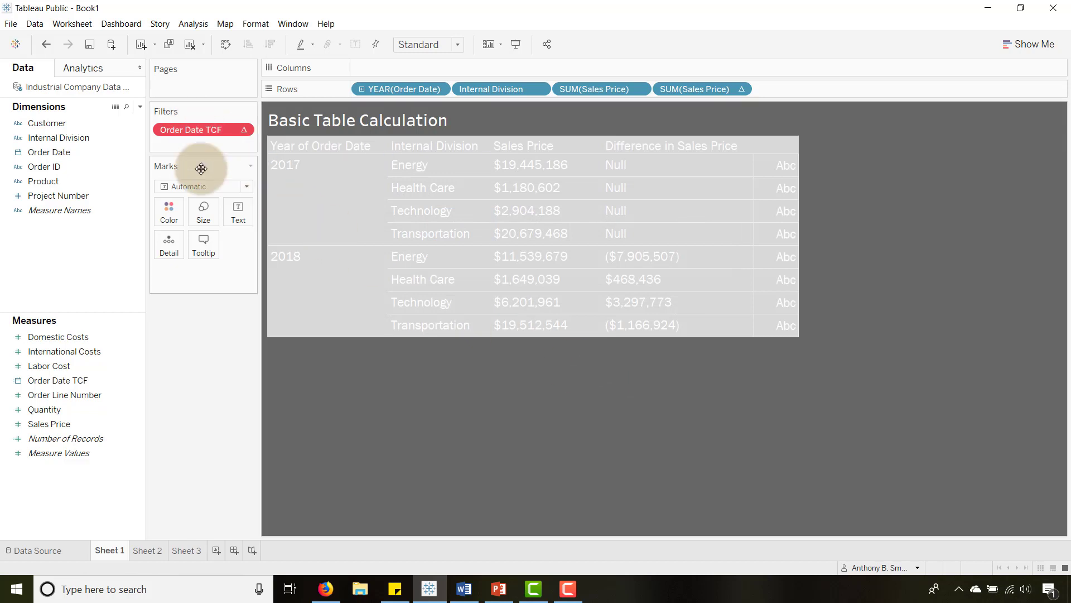
- Compute the Order Date TCF filter using the specific dimensions Year of Order Date and Internal Division, in that order, at the Year of Order Date level
left_click(242, 129)
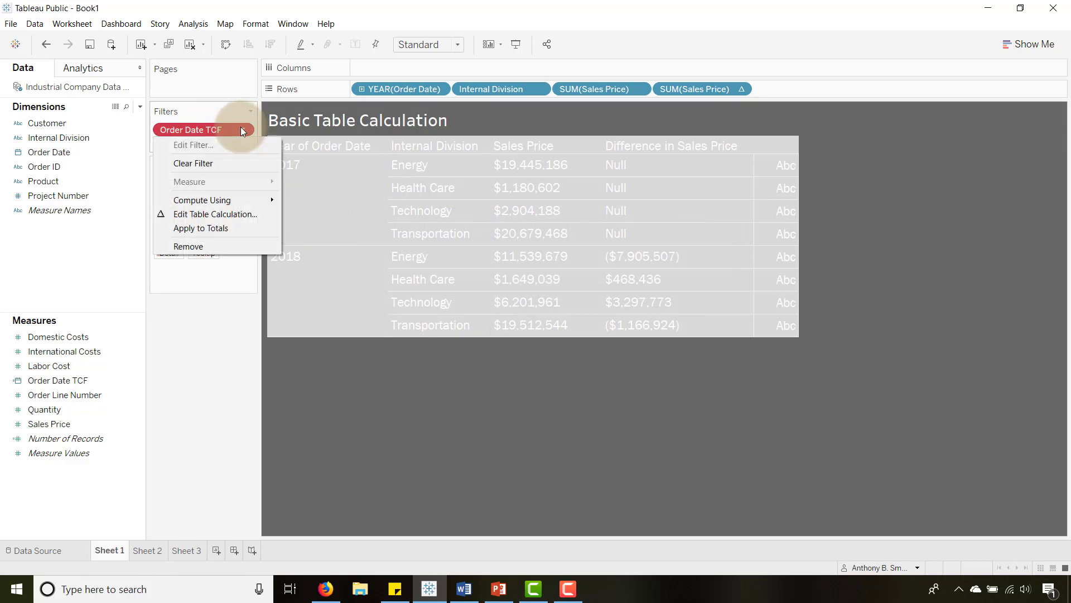
left_click(216, 214)
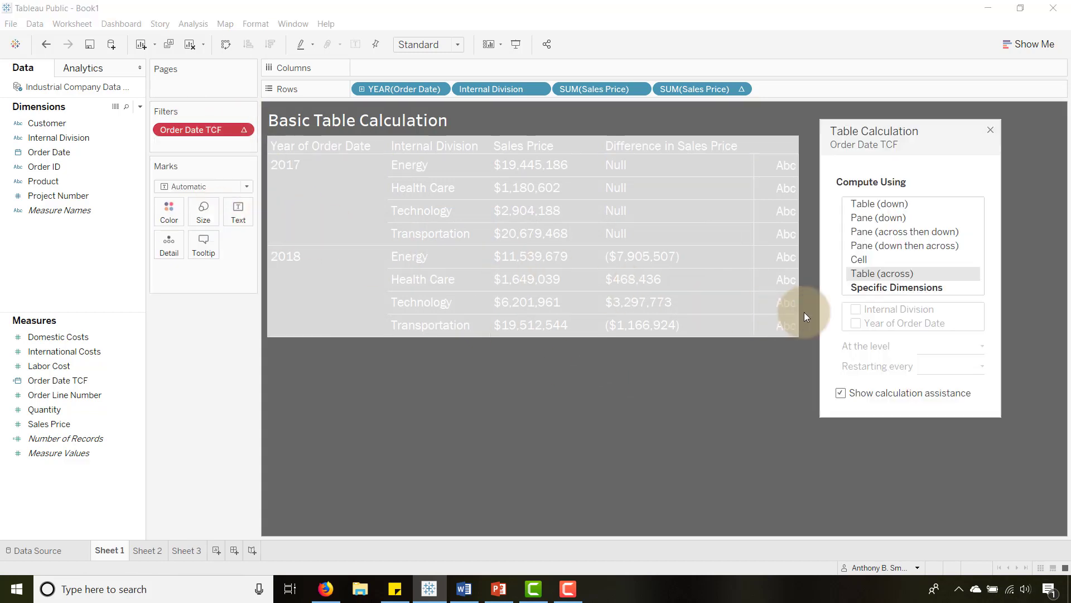
left_click(872, 288)
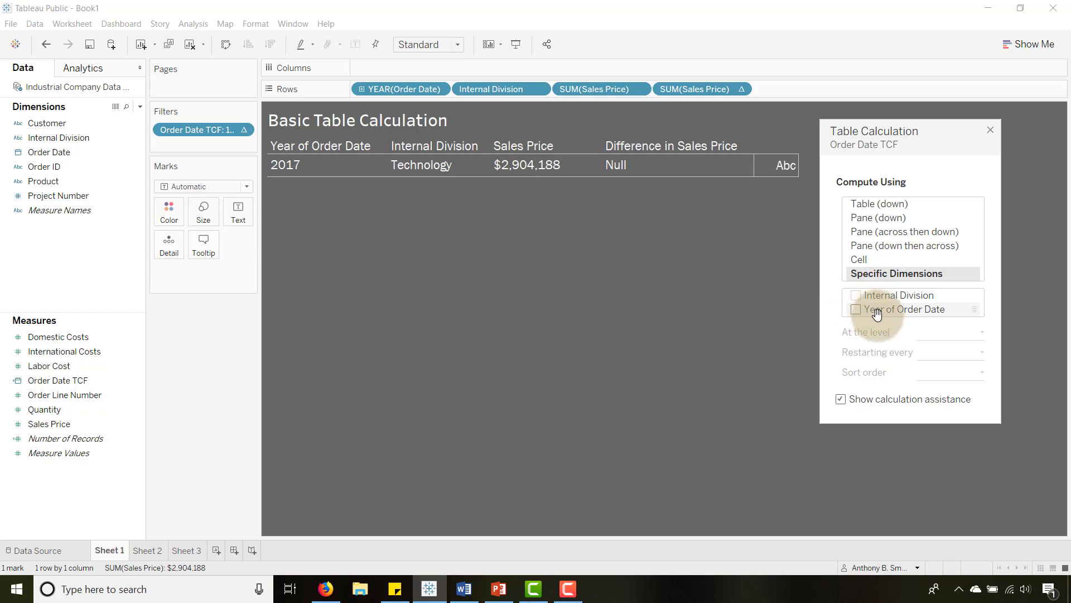
left_click_drag(877, 310, 877, 293)
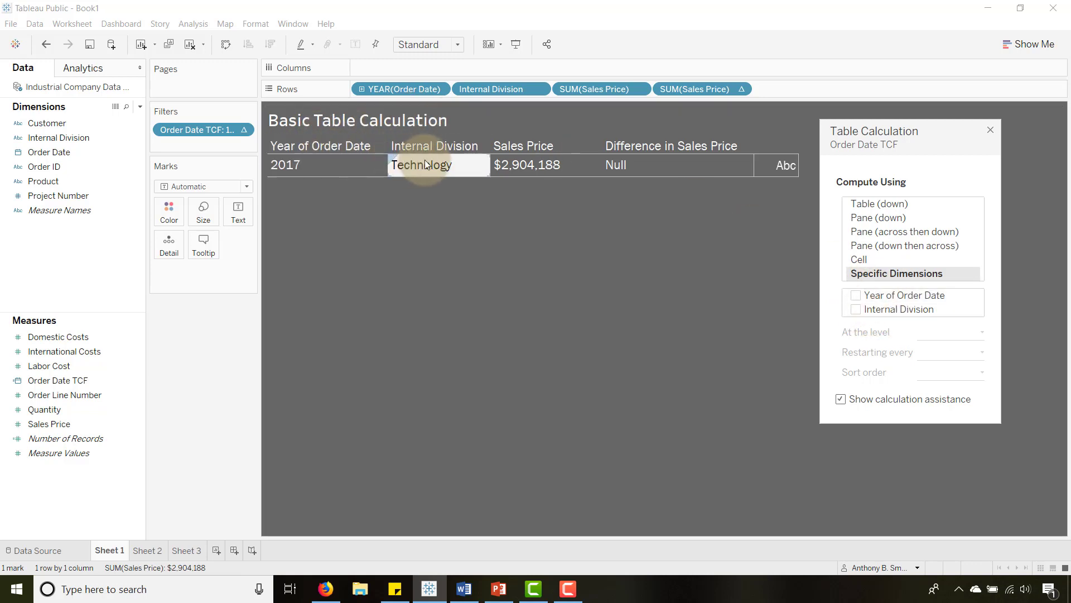
left_click(856, 296)
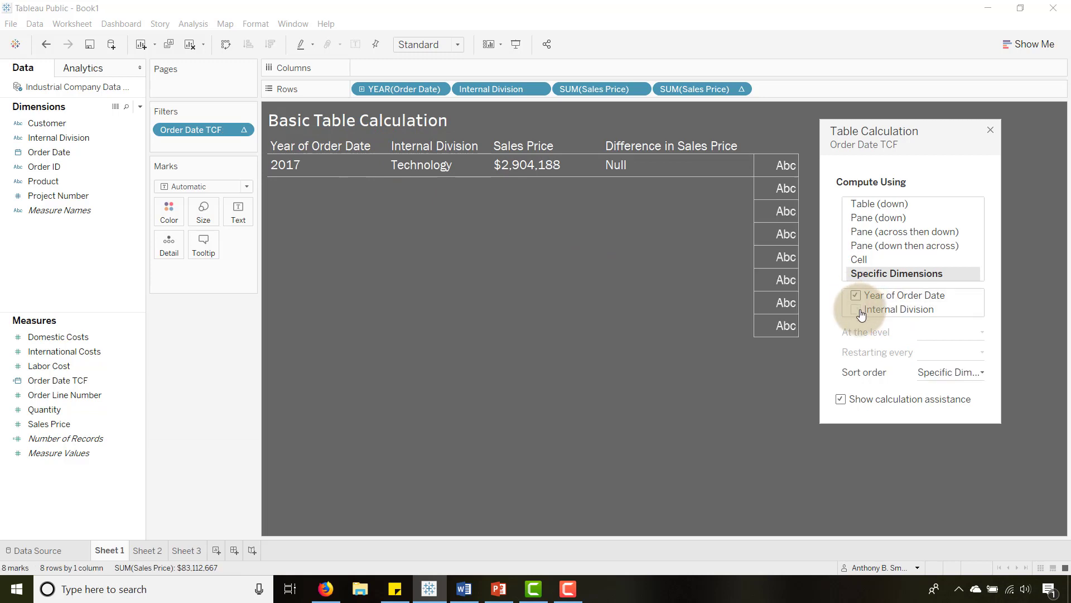
left_click(857, 310)
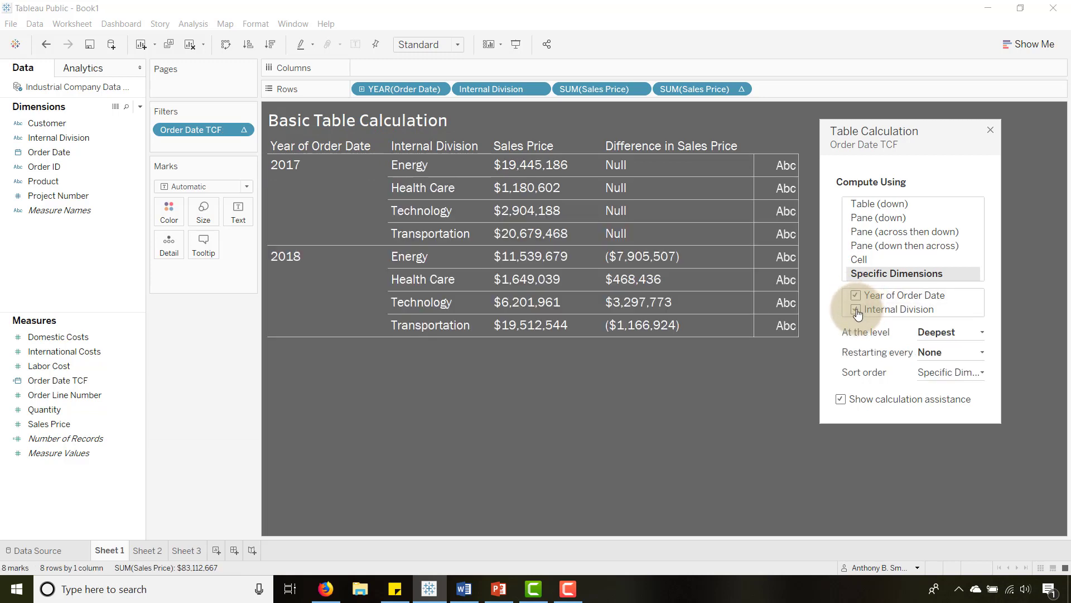
left_click(939, 335)
left_click(938, 363)
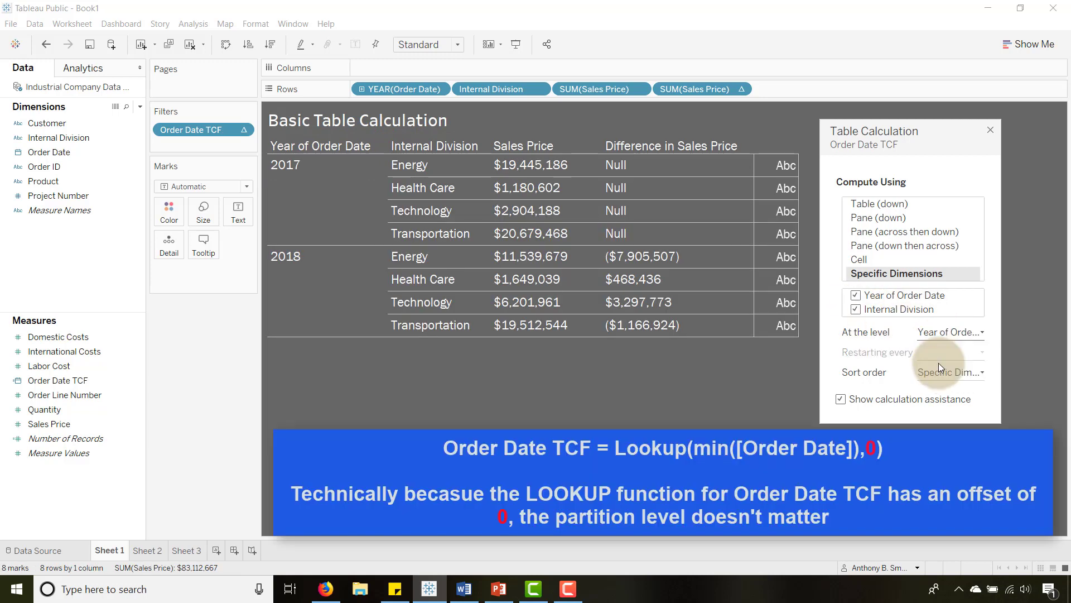
left_click(991, 135)
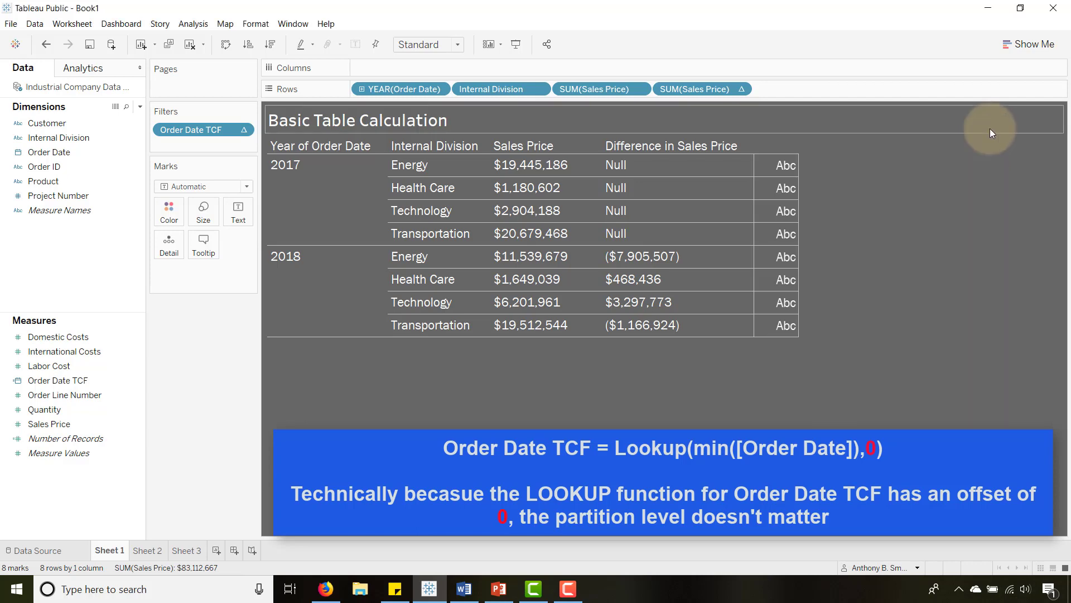
- Display the Order Date TCF filter card, exclude 1/1/2017, 1/28/2017 and 2/5/2017 with it, and hide the card
right_click(230, 130)
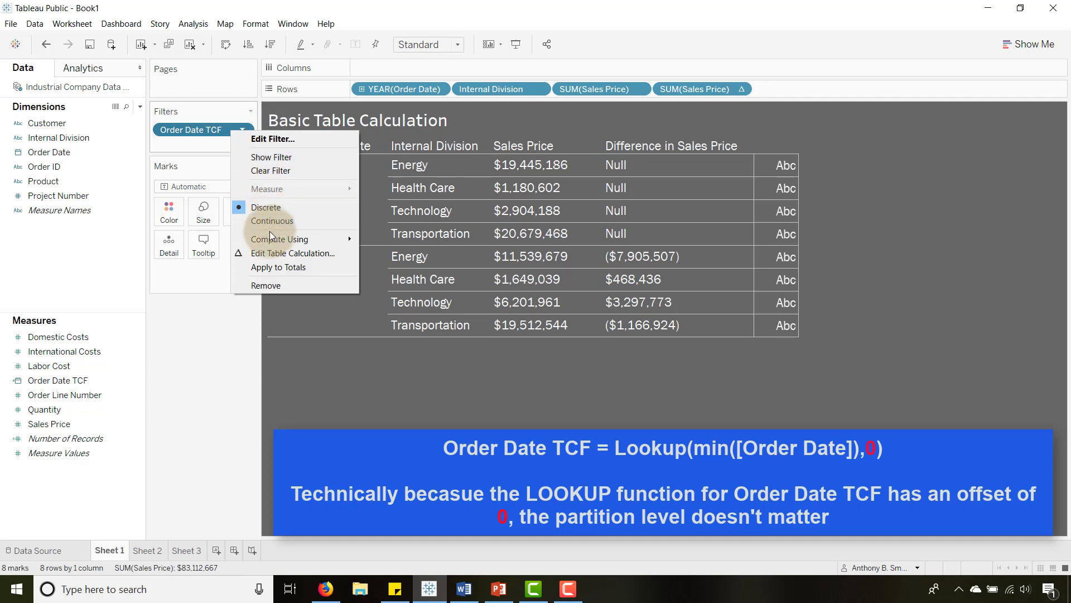
left_click(262, 157)
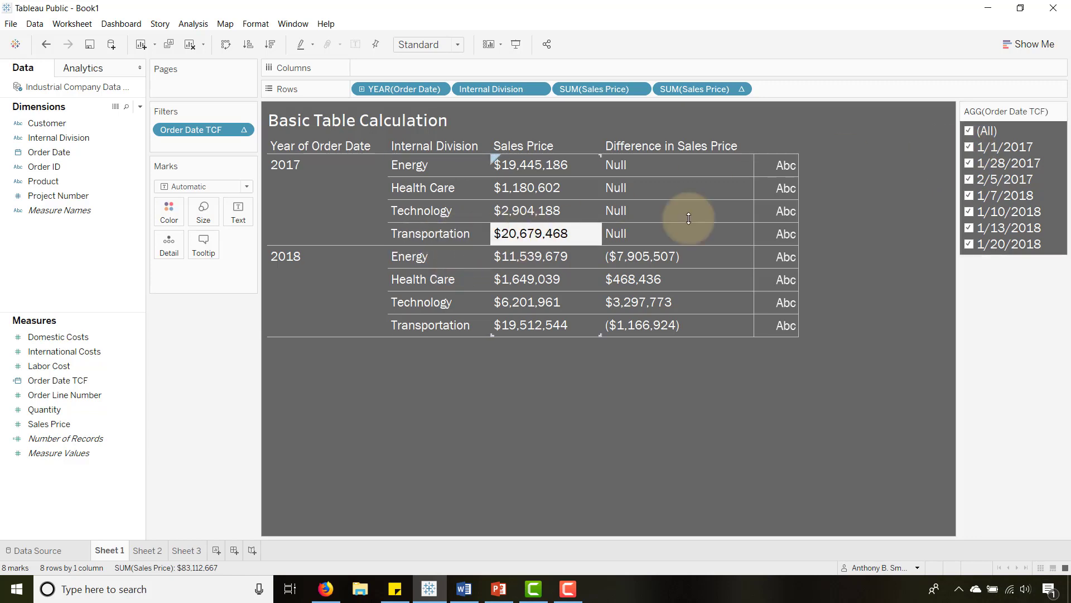
left_click(969, 146)
left_click(968, 146)
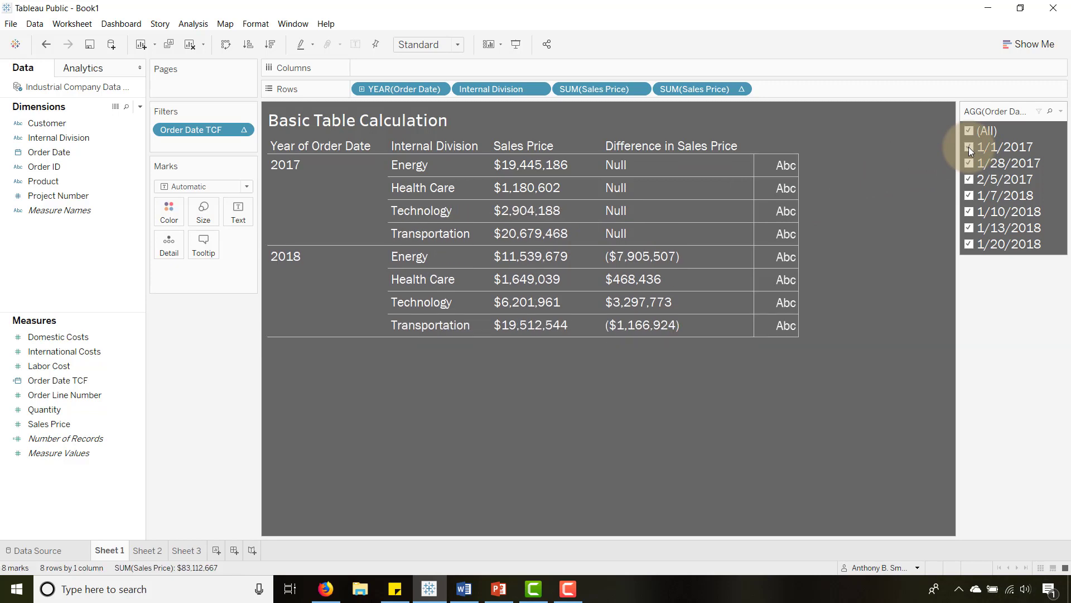
left_click(968, 146)
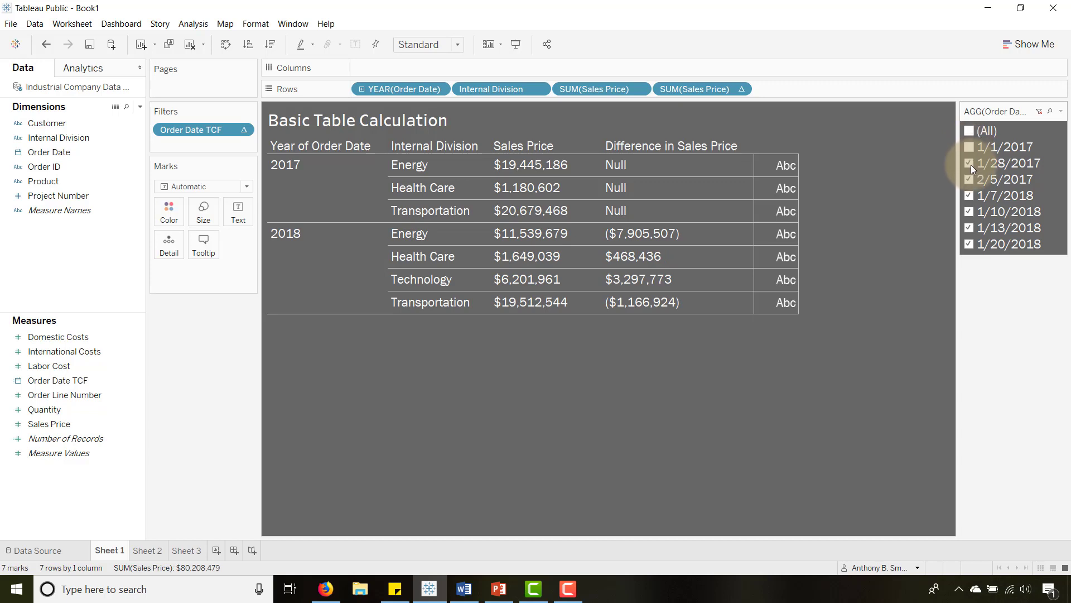
left_click(967, 164)
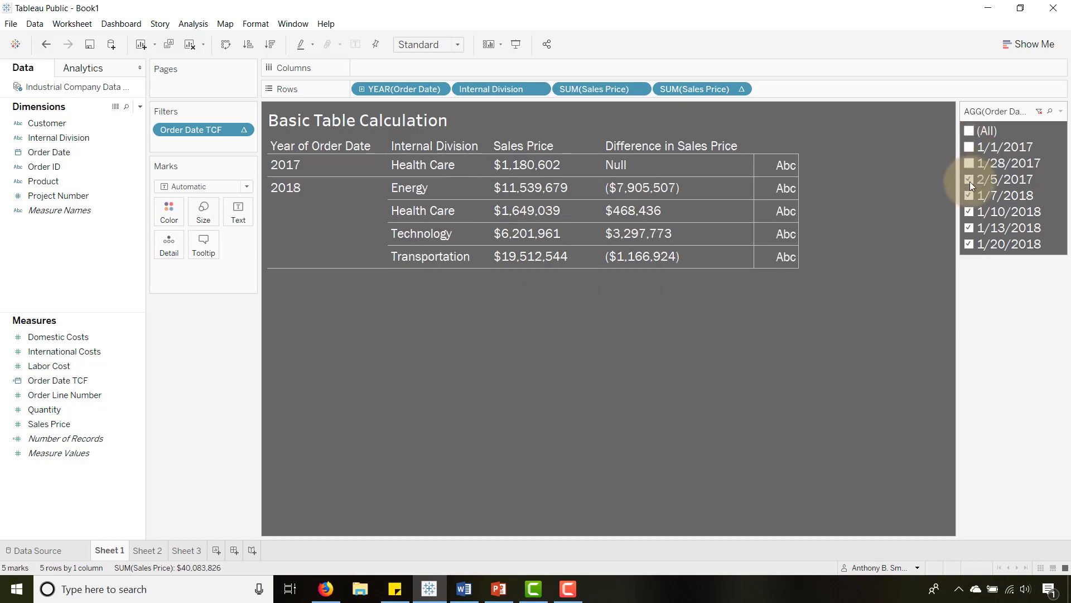
left_click(969, 179)
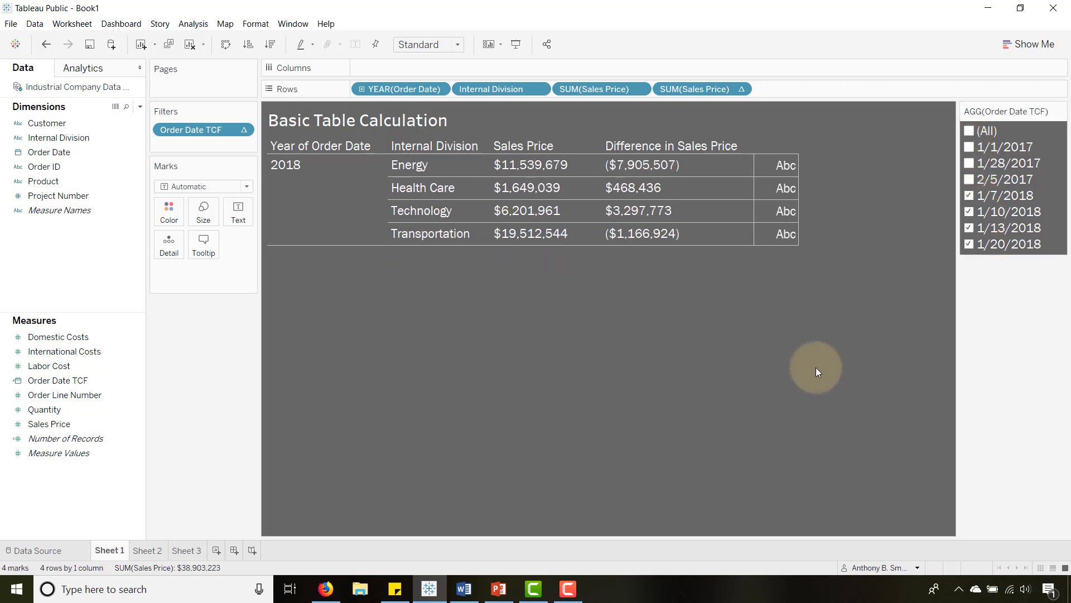
left_click(1060, 112)
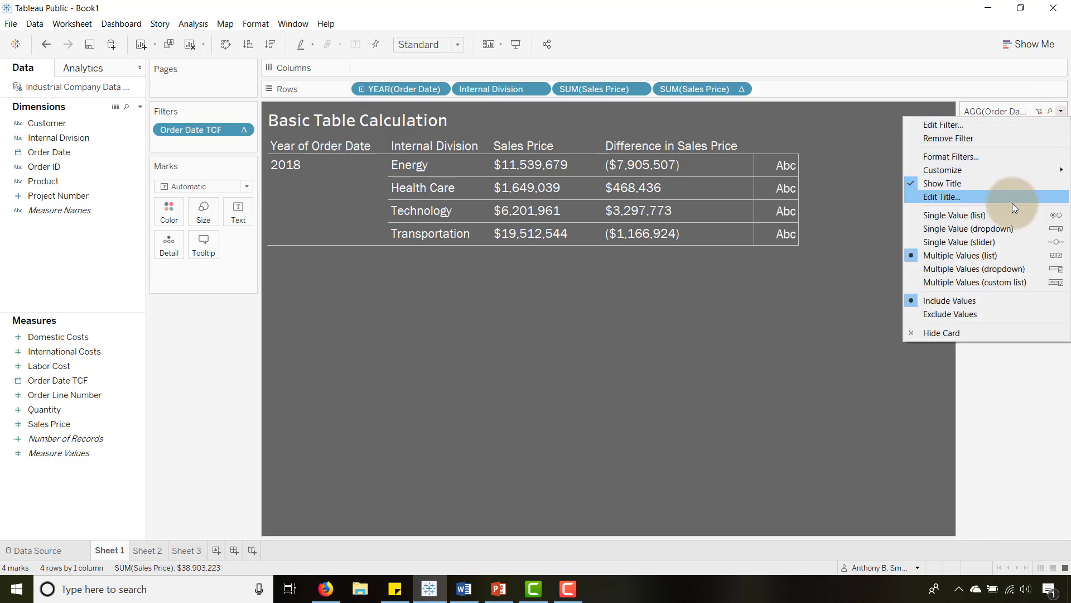
left_click(943, 335)
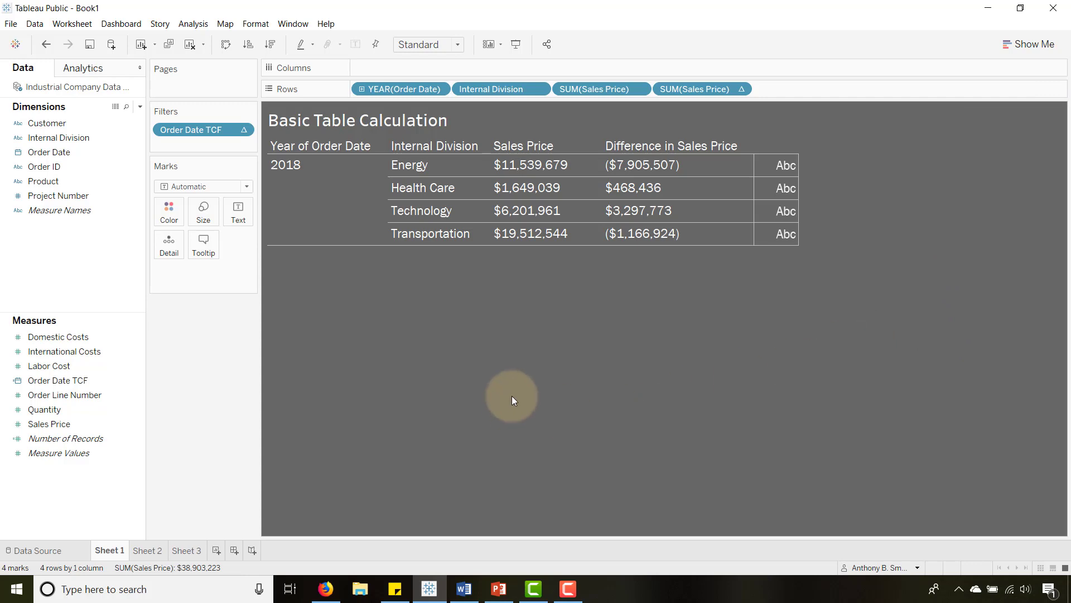